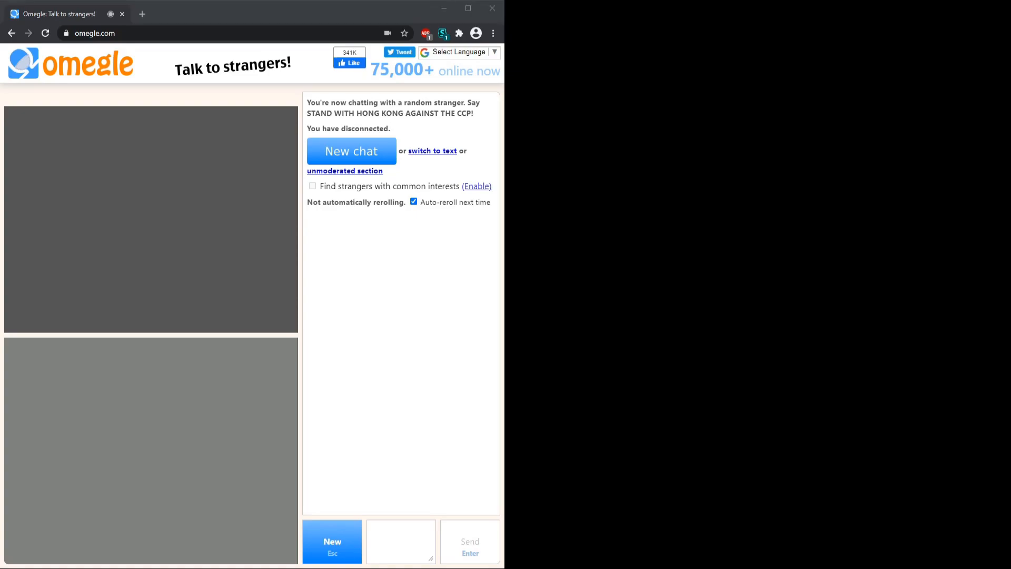
# Step: Add the rule ||omegle.com/static/dotcomlogoshadow.png from the tutorial notes to Adblock Plus's custom filter list in Chrome
pyautogui.moveTo(685, 198); pyautogui.dragTo(506, 199)
pyautogui.hotkey('ctrl', 'c')
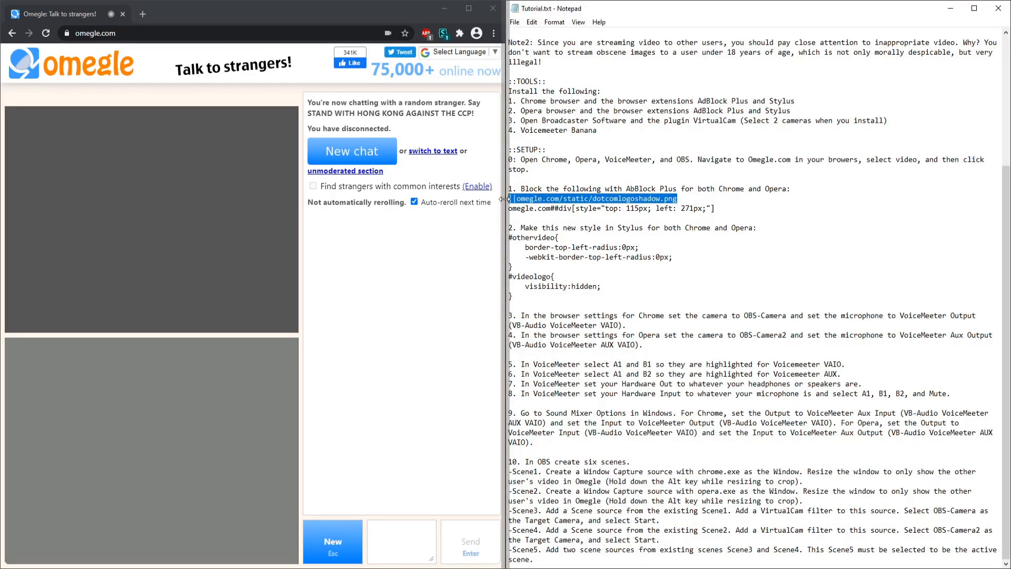
pyautogui.click(426, 34)
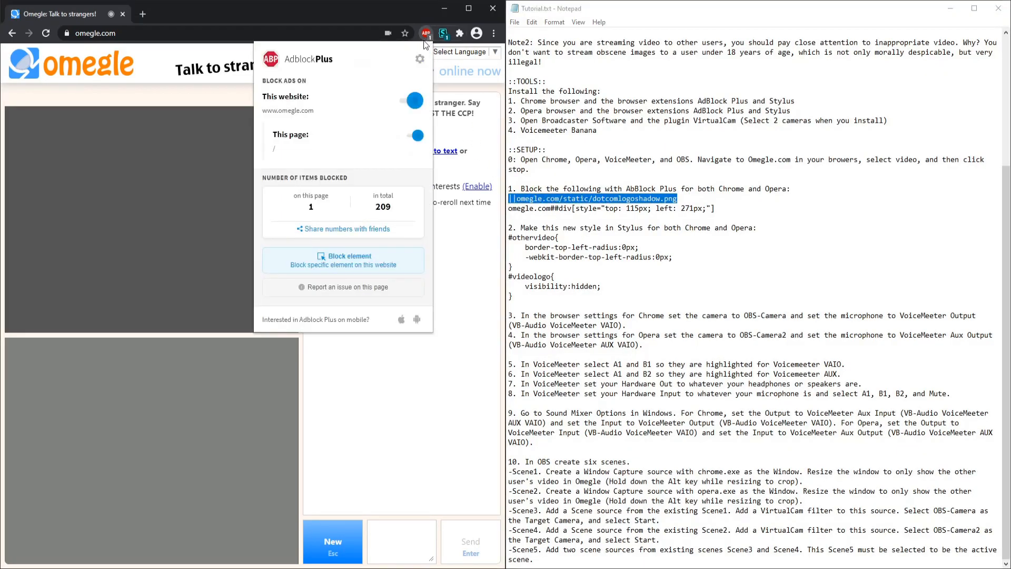
pyautogui.click(420, 61)
pyautogui.click(53, 203)
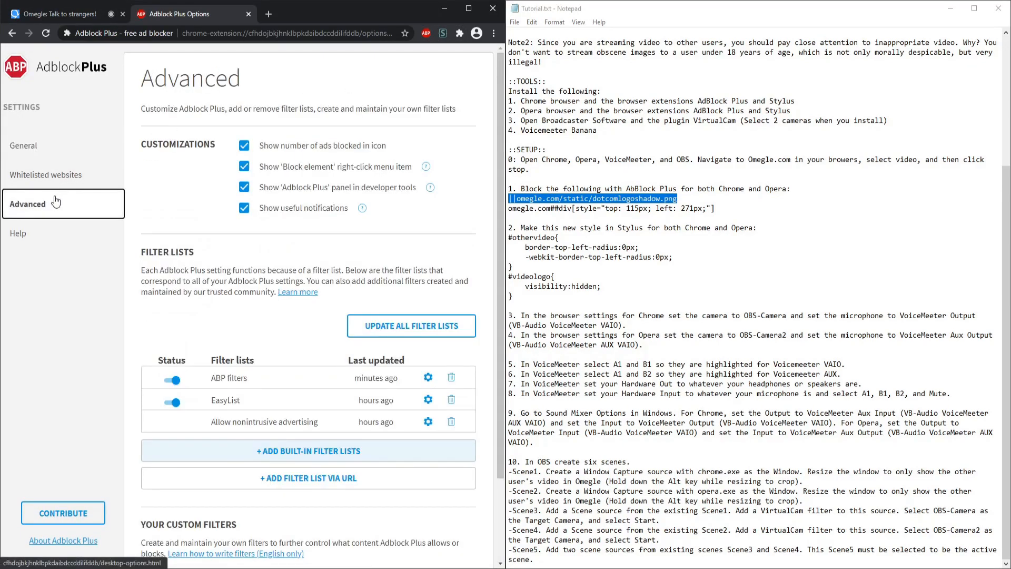
pyautogui.scroll(-2, 253, 334)
pyautogui.click(345, 516)
pyautogui.hotkey('ctrl', 'v')
pyautogui.press('Return')
# Step: Add omegle.com##div[style="top: 115px; left: 271px;"] from the notes as a second custom filter rule
pyautogui.scroll(-4, 346, 509)
pyautogui.moveTo(742, 211); pyautogui.dragTo(489, 210)
pyautogui.hotkey('ctrl', 'c')
pyautogui.click(345, 312)
pyautogui.hotkey('ctrl', 'v')
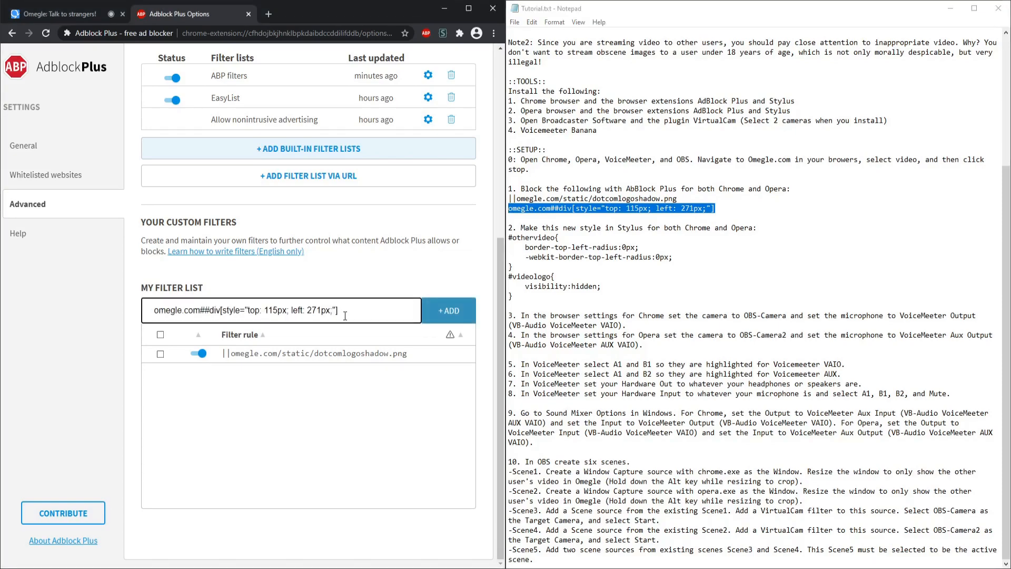
pyautogui.press('Return')
# Step: Create and save a Stylus style named Omegle from the notes' #othervideo block, setting both top-left border radii to 0px
pyautogui.moveTo(513, 296); pyautogui.dragTo(494, 269)
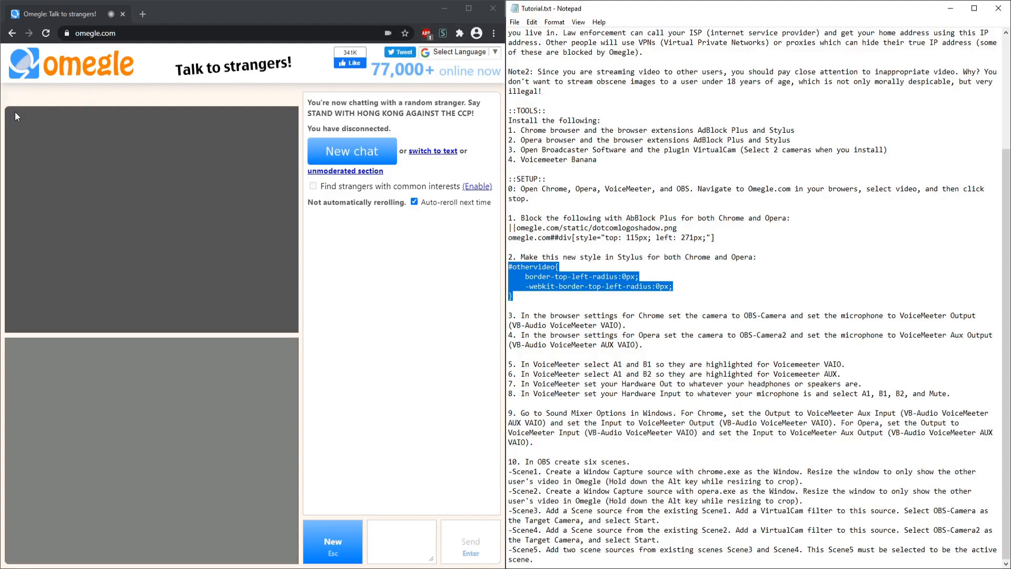
pyautogui.click(441, 34)
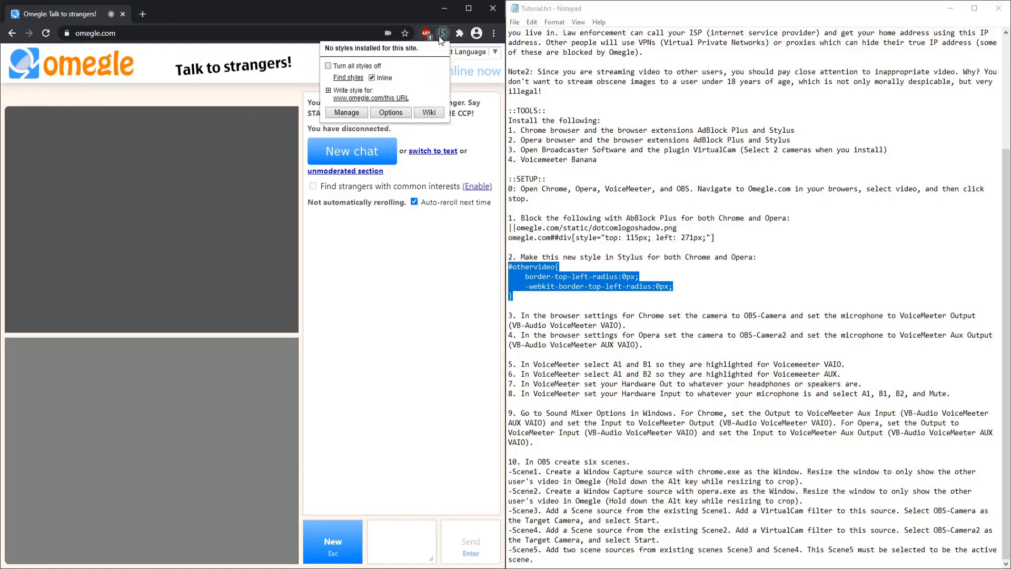
pyautogui.click(356, 109)
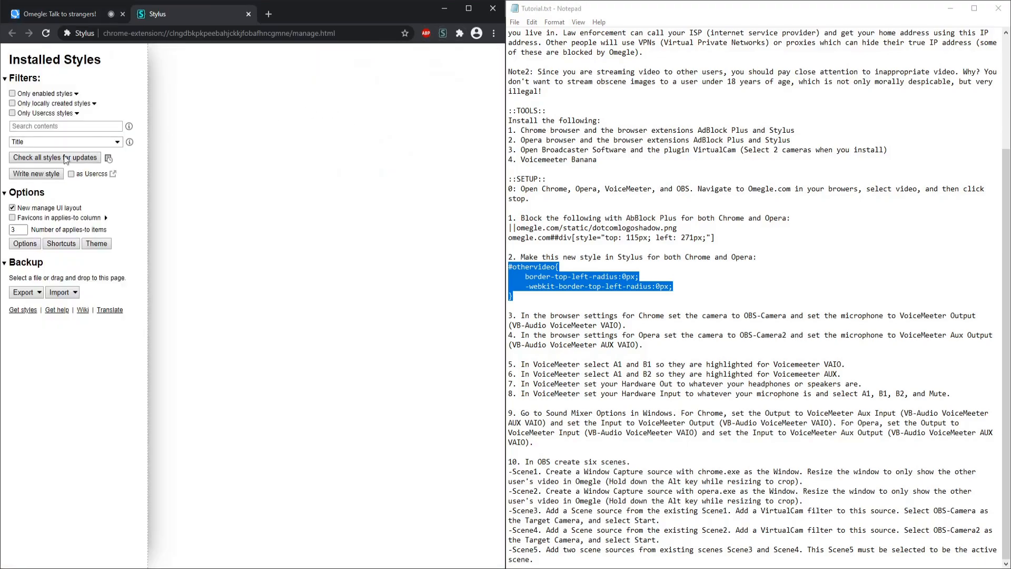
pyautogui.click(11, 174)
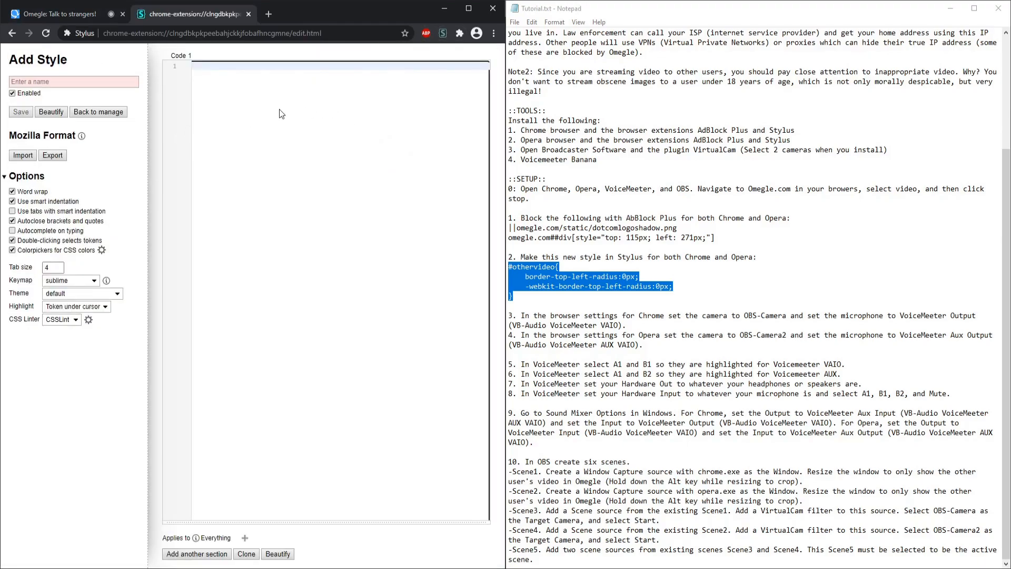
pyautogui.hotkey('ctrl', 'v')
pyautogui.click(76, 82)
pyautogui.write('Omegle')
pyautogui.click(14, 113)
# Step: Turn all Stylus styles off and back on for the Omegle page to compare the video frame's upper-left corner
pyautogui.click(76, 14)
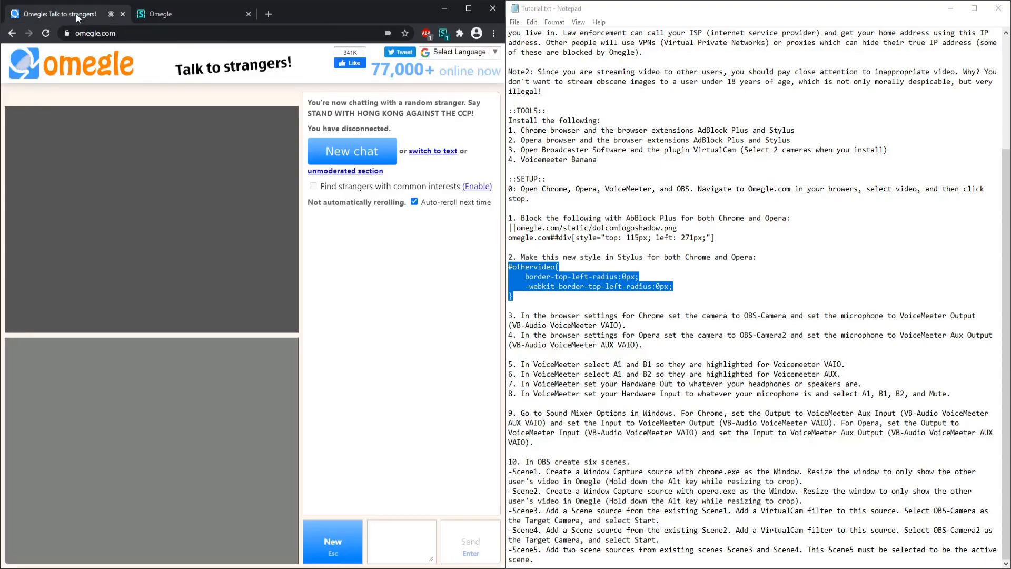
pyautogui.click(444, 33)
pyautogui.click(357, 67)
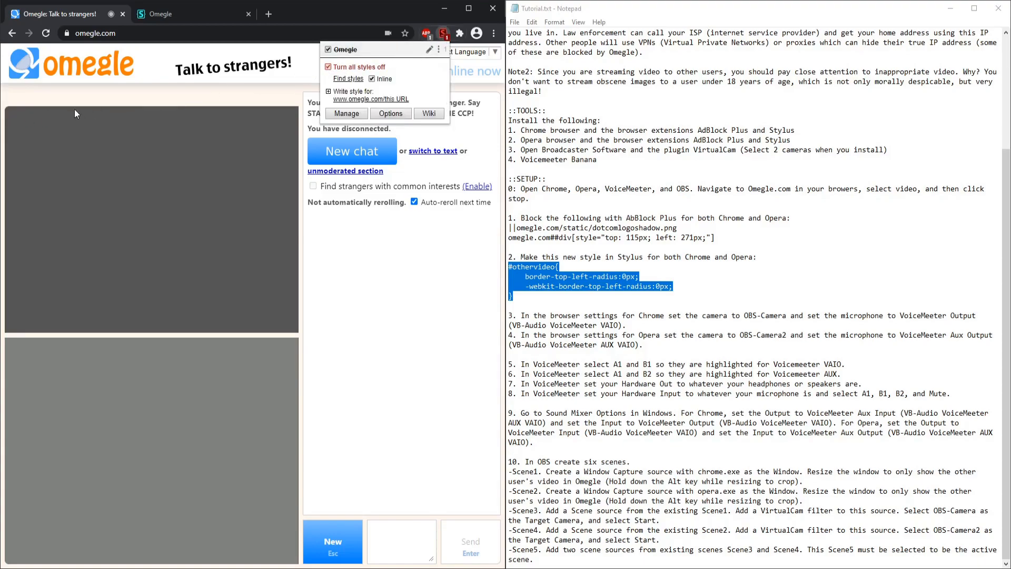
pyautogui.click(336, 66)
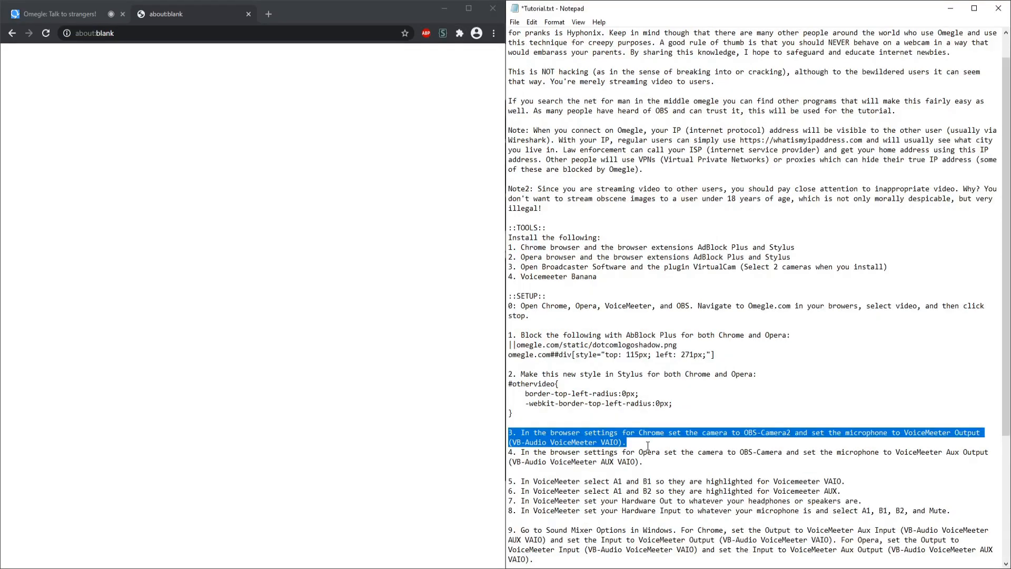
# Step: Set Chrome's camera to OBS-Camera2 in the site permission settings
pyautogui.click(493, 33)
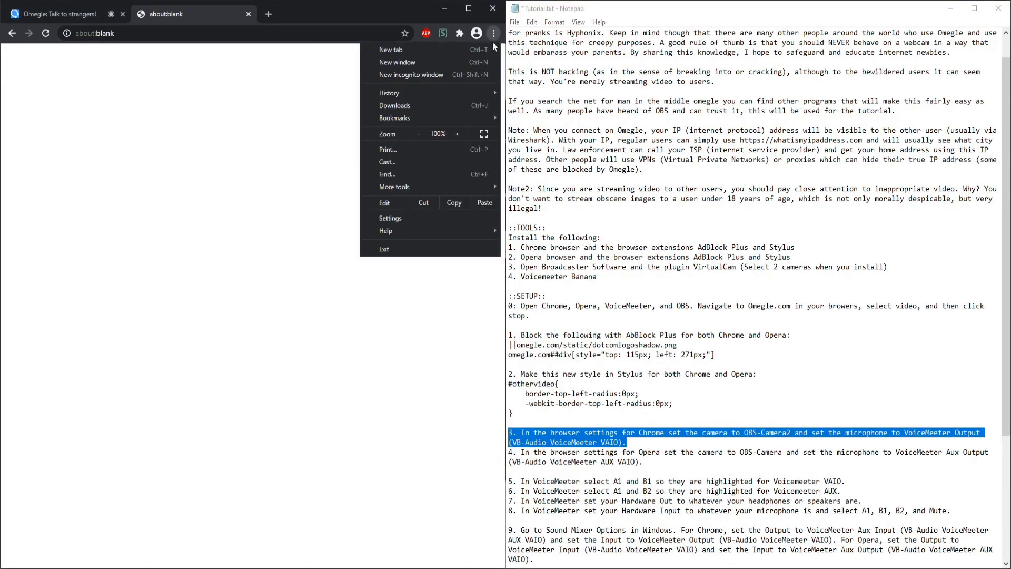
pyautogui.click(439, 218)
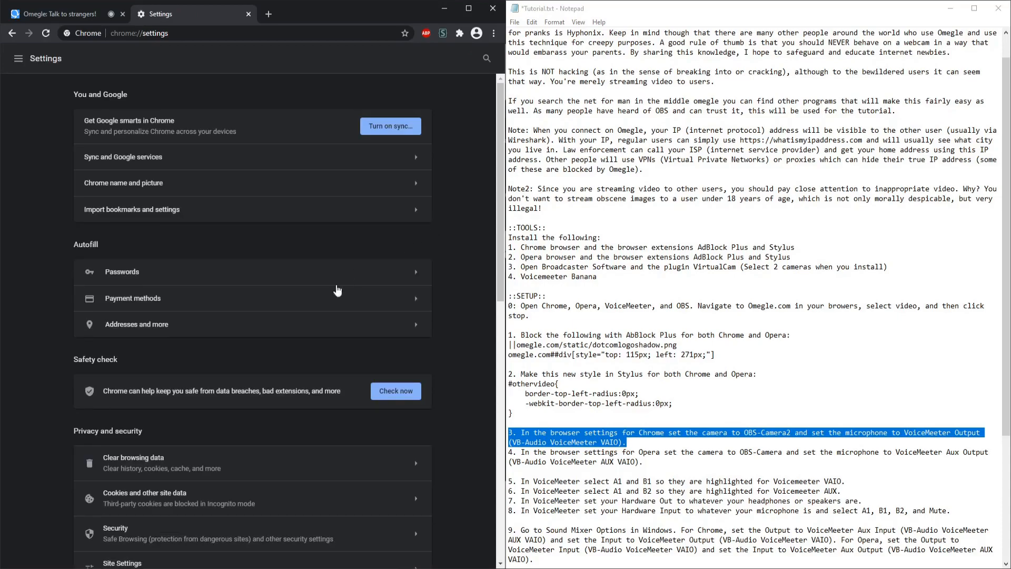
pyautogui.scroll(-2, 253, 405)
pyautogui.click(119, 409)
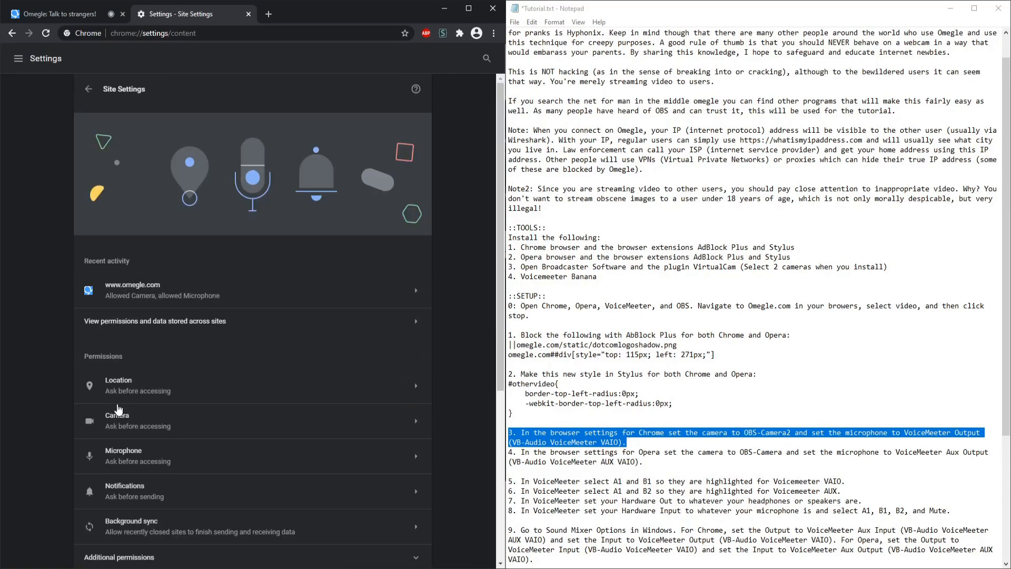
pyautogui.click(265, 422)
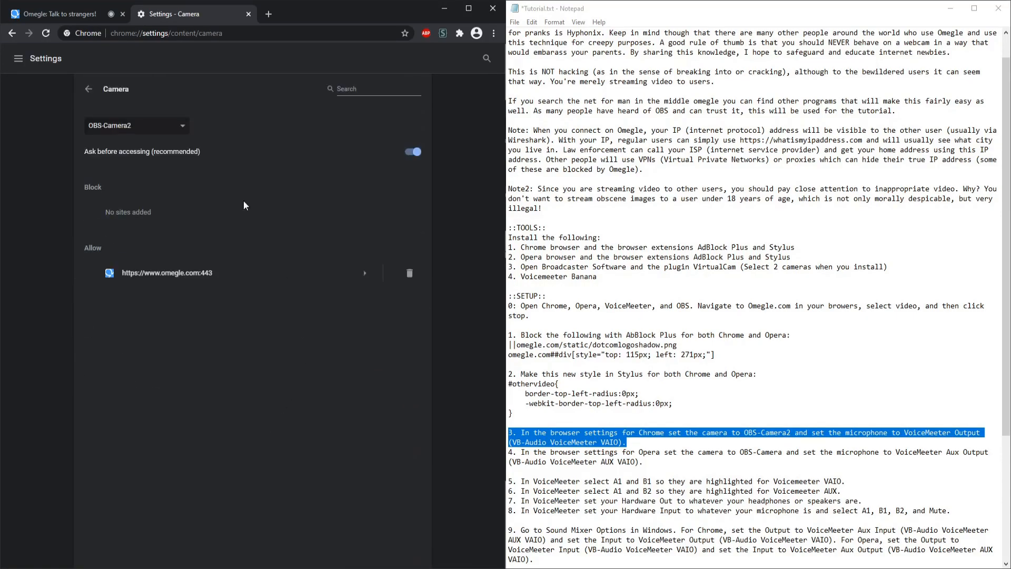
pyautogui.click(180, 125)
pyautogui.click(136, 146)
# Step: Set Chrome's microphone to VoiceMeeter Output (VB-Audio VoiceMeeter VAIO) in the site permission settings
pyautogui.click(88, 89)
pyautogui.click(220, 449)
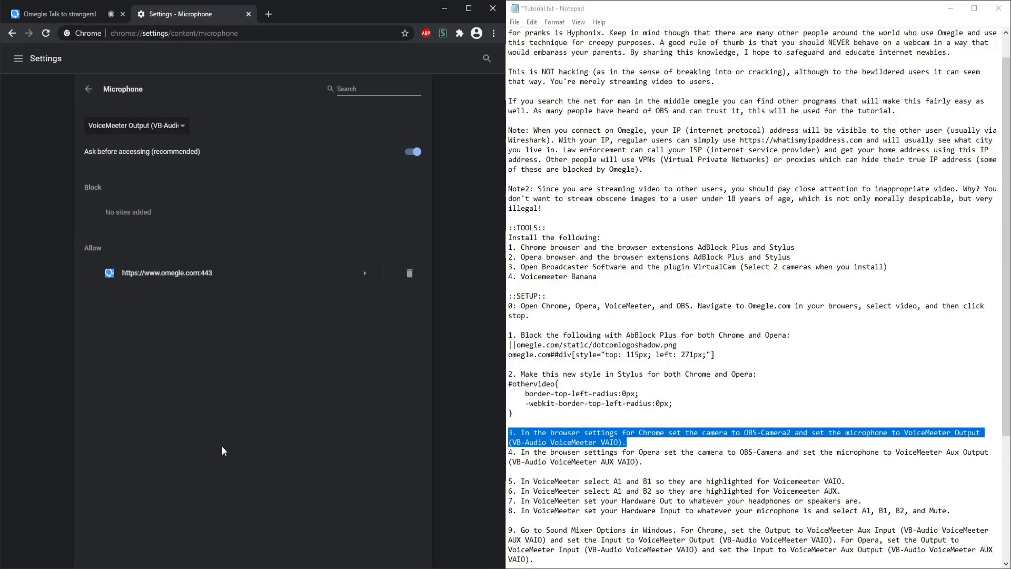
pyautogui.click(178, 127)
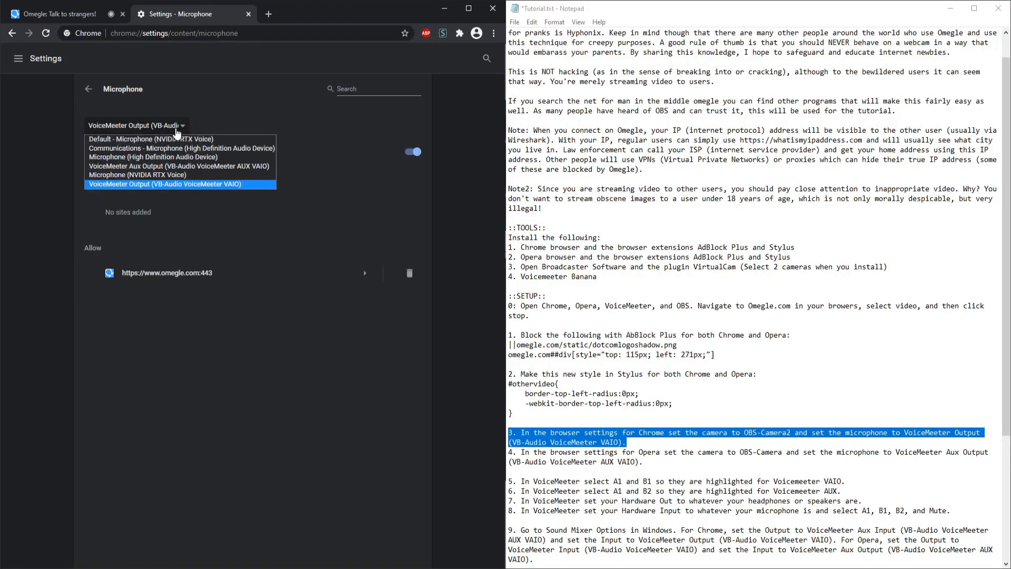
pyautogui.click(250, 186)
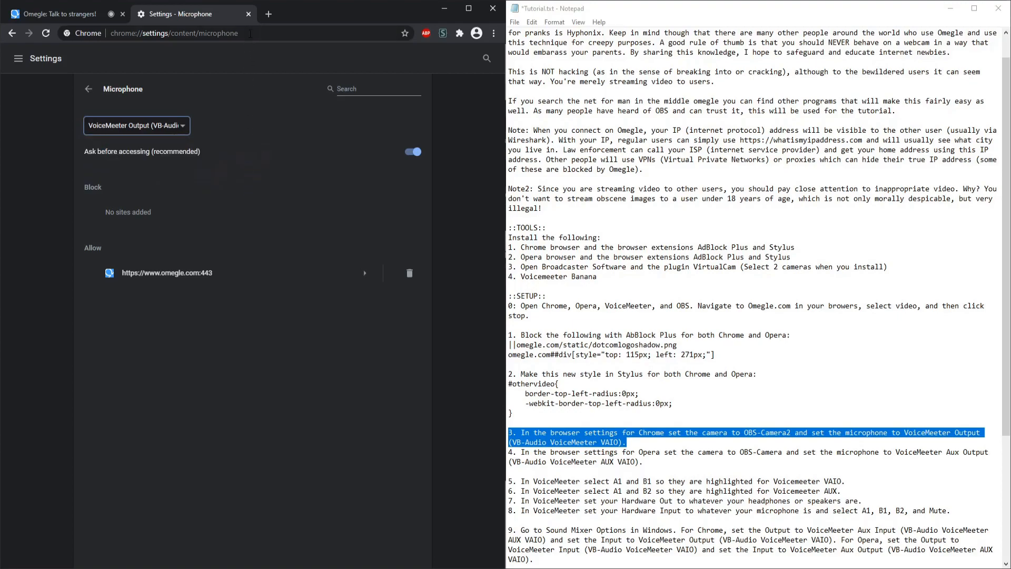
pyautogui.click(88, 89)
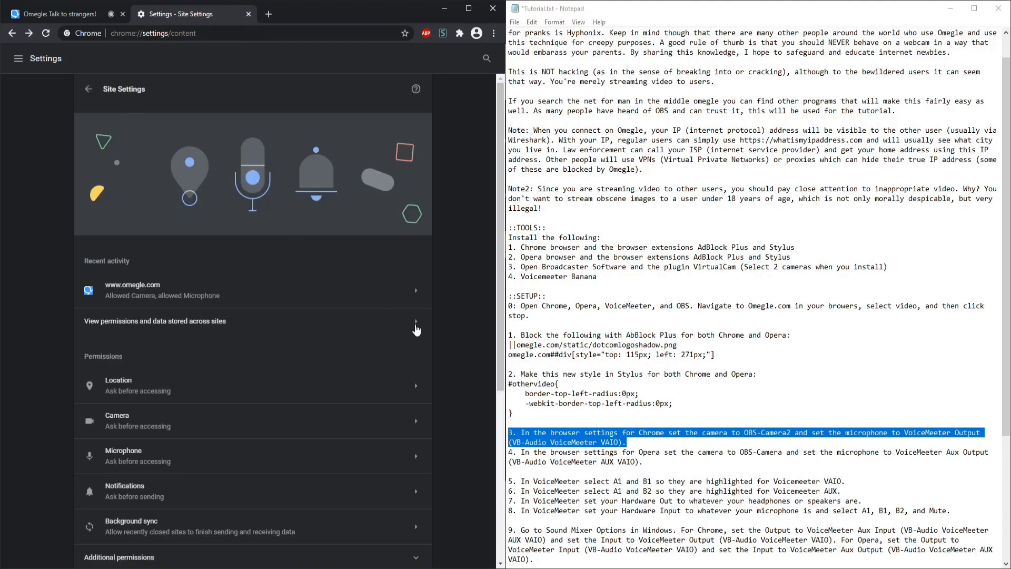
pyautogui.click(437, 567)
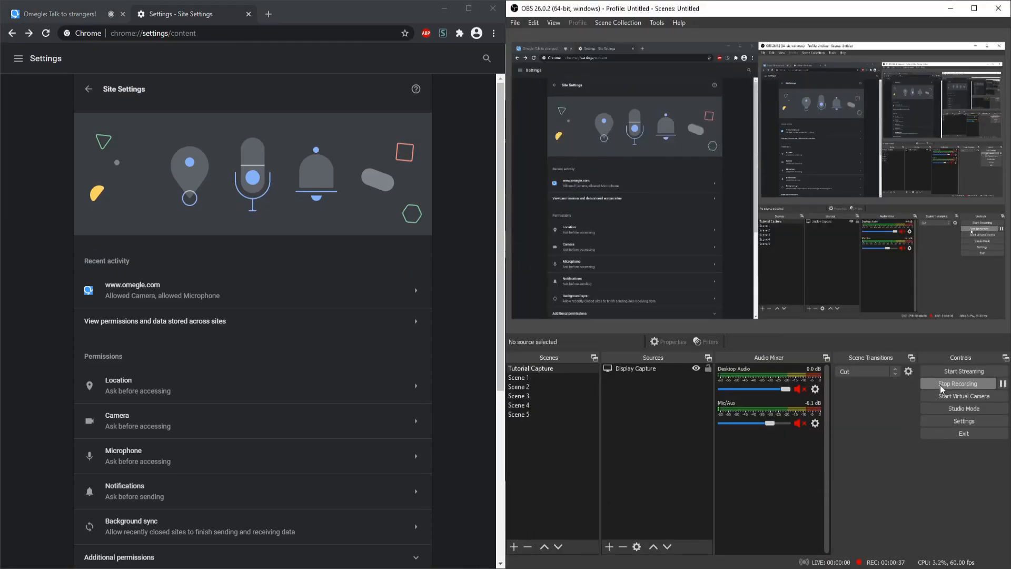
pyautogui.click(943, 388)
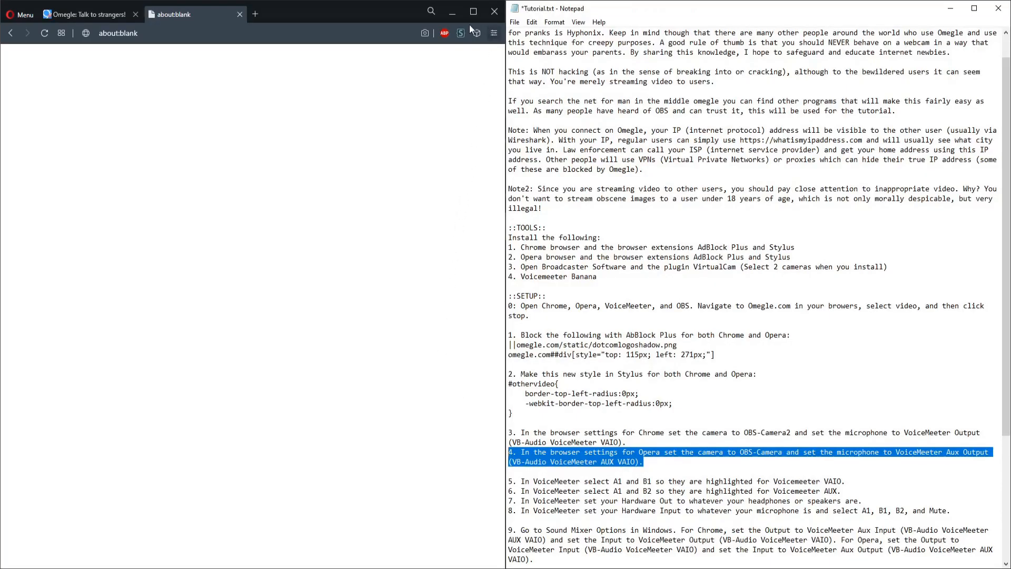
# Step: In Opera, set the camera to OBS-Camera in the full browser settings' site permissions
pyautogui.click(494, 32)
pyautogui.scroll(-1, 415, 389)
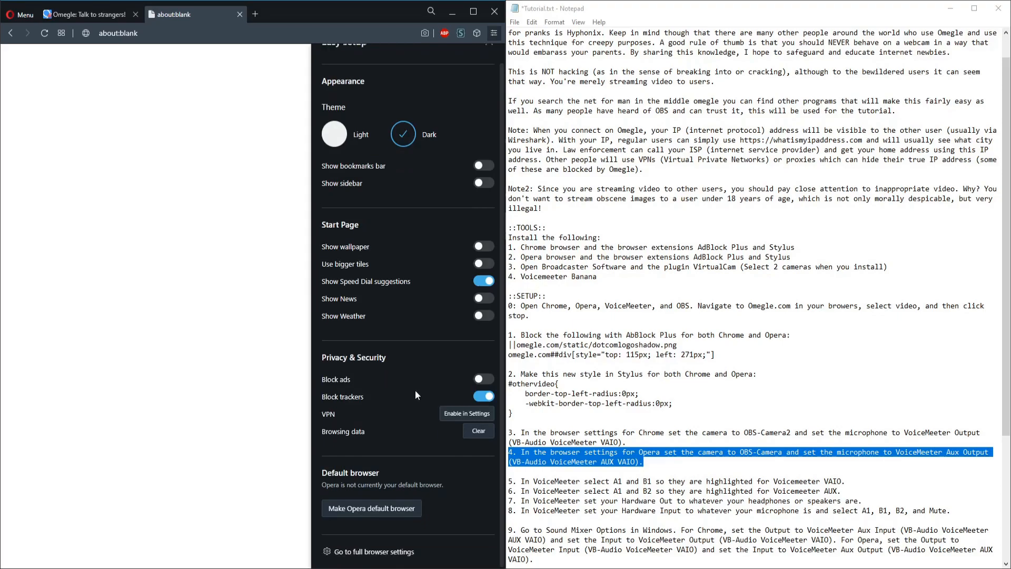
pyautogui.click(374, 551)
pyautogui.scroll(-3, 307, 475)
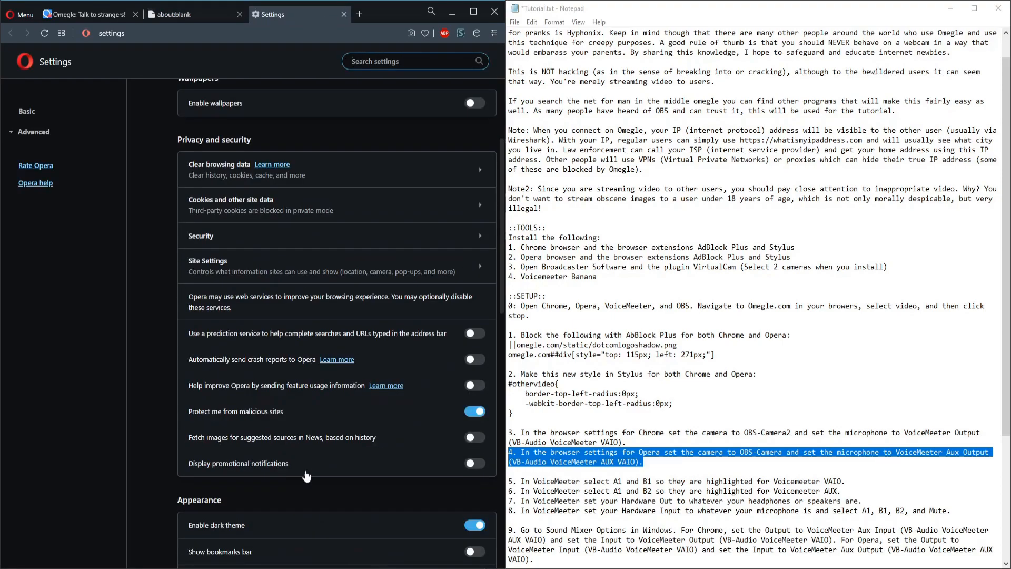
pyautogui.click(213, 261)
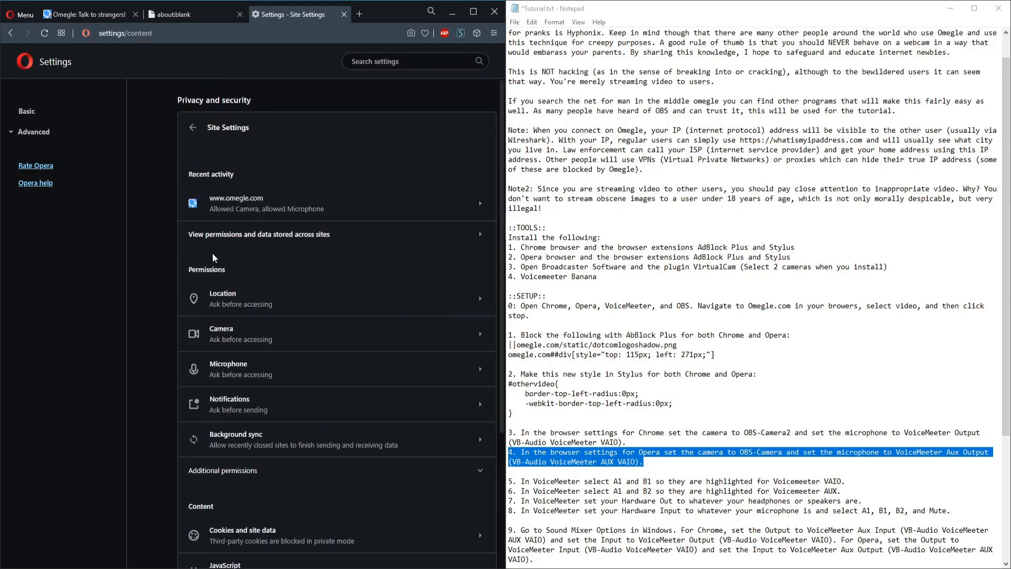
pyautogui.click(294, 332)
pyautogui.click(279, 173)
pyautogui.click(235, 184)
# Step: Set Opera's microphone to VoiceMeeter Aux Output (VB-Audio VoiceMeeter AUX VAIO) in the site permissions
pyautogui.click(194, 129)
pyautogui.click(297, 369)
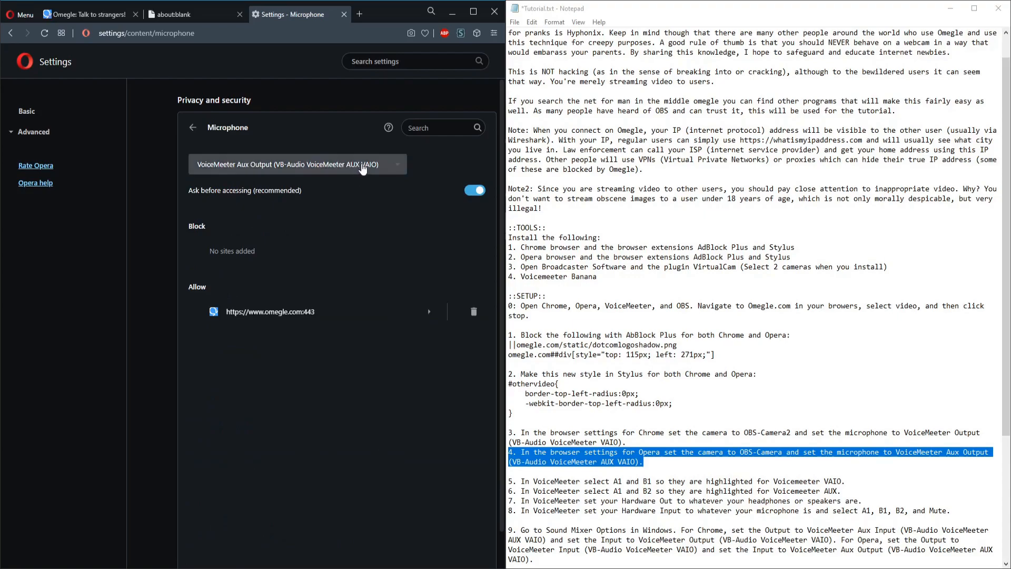
pyautogui.click(362, 168)
pyautogui.click(389, 214)
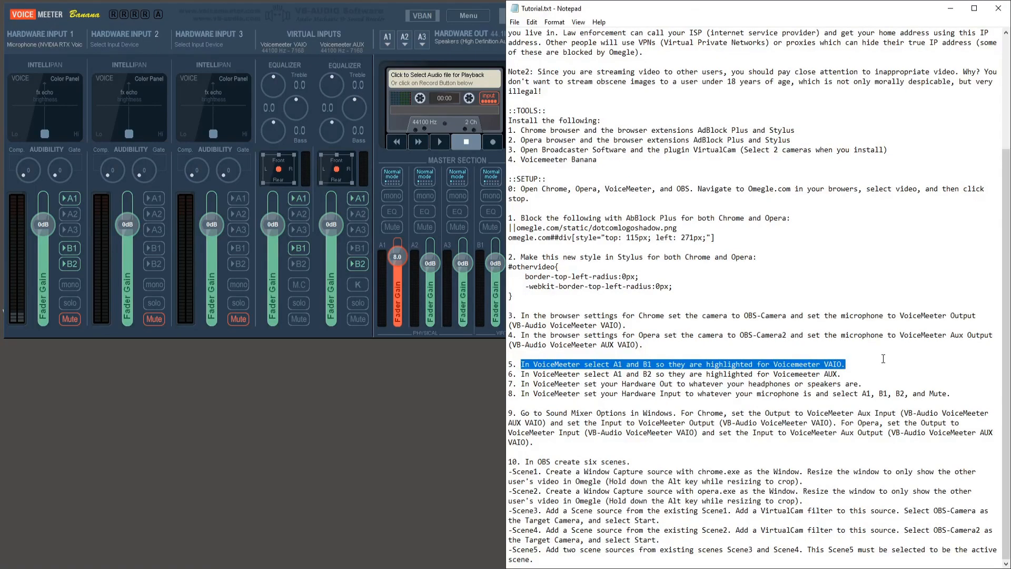
# Step: In VoiceMeeter, check the routing of the virtual inputs: A1 and B1 for Voicemeeter VAIO, A1 and B2 for Voicemeeter AUX
pyautogui.click(300, 198)
pyautogui.moveTo(522, 374); pyautogui.dragTo(858, 373)
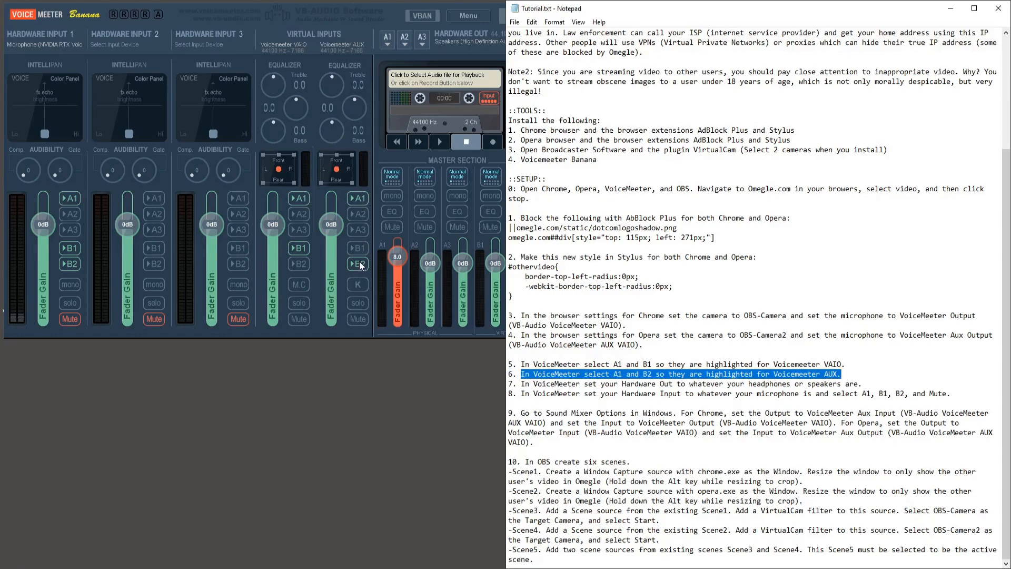
# Step: Check which speaker or headphone device is selected for VoiceMeeter's A1 hardware output
pyautogui.moveTo(522, 384); pyautogui.dragTo(866, 383)
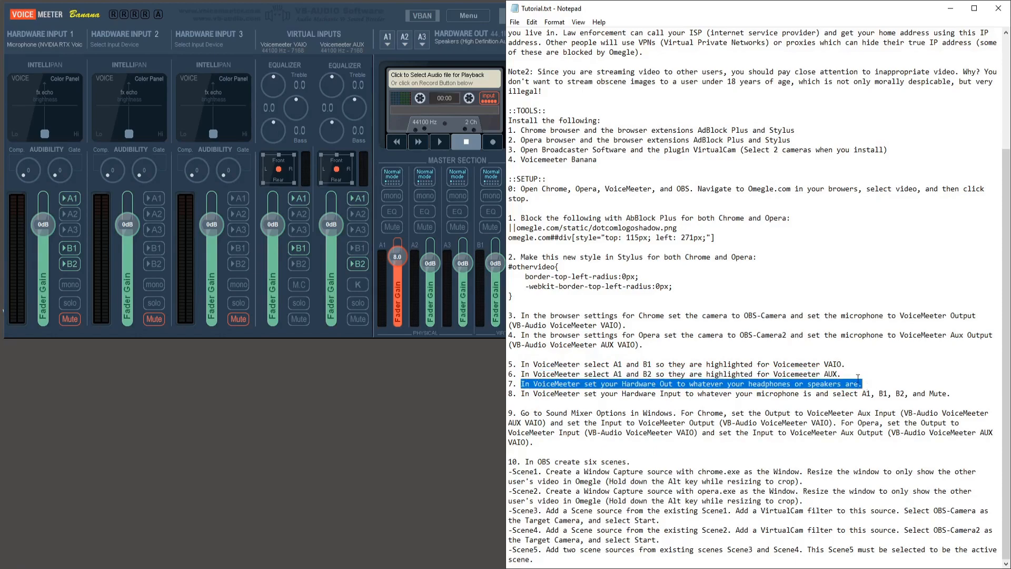
pyautogui.click(387, 42)
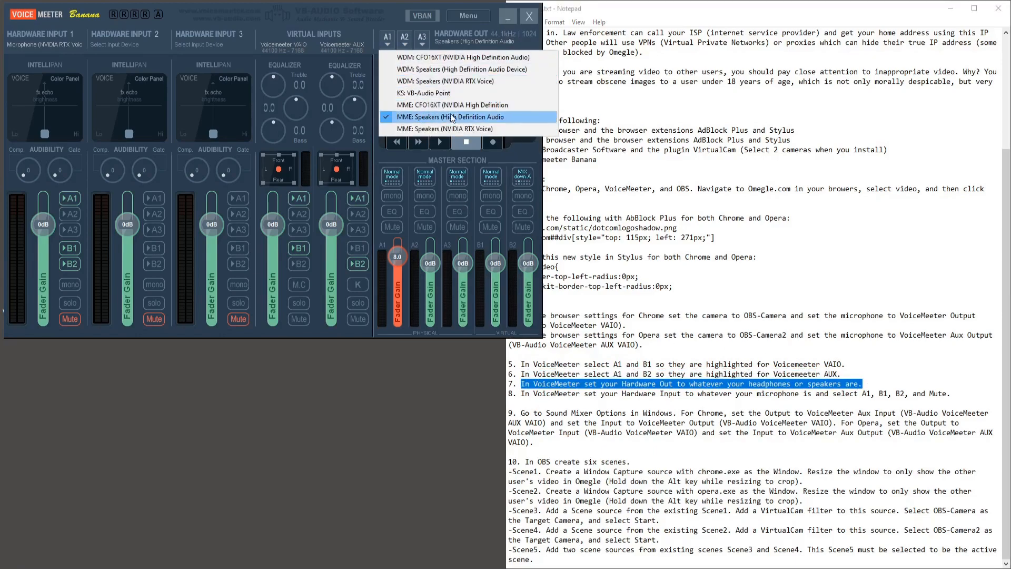
pyautogui.click(387, 14)
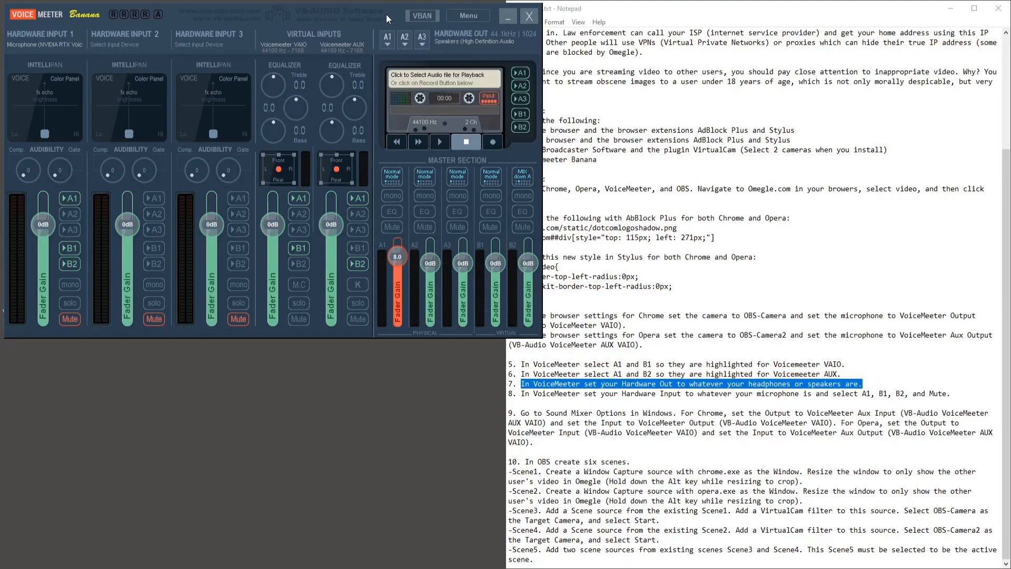
# Step: Set VoiceMeeter's Hardware Input 1 to the NVIDIA RTX Voice microphone
pyautogui.moveTo(520, 395); pyautogui.dragTo(954, 392)
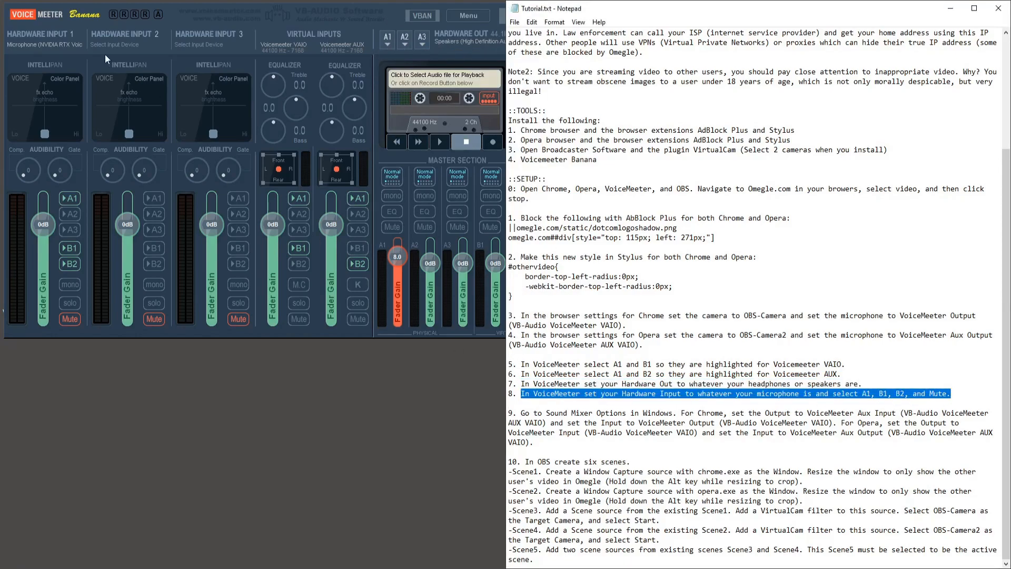
pyautogui.click(74, 42)
pyautogui.click(65, 114)
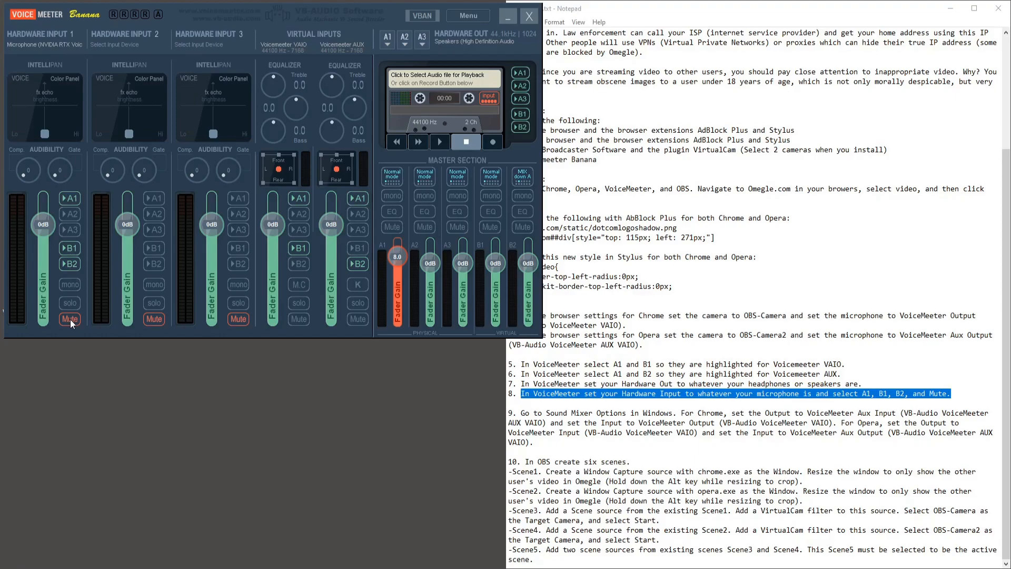
pyautogui.hotkey('alt', 'Tab')
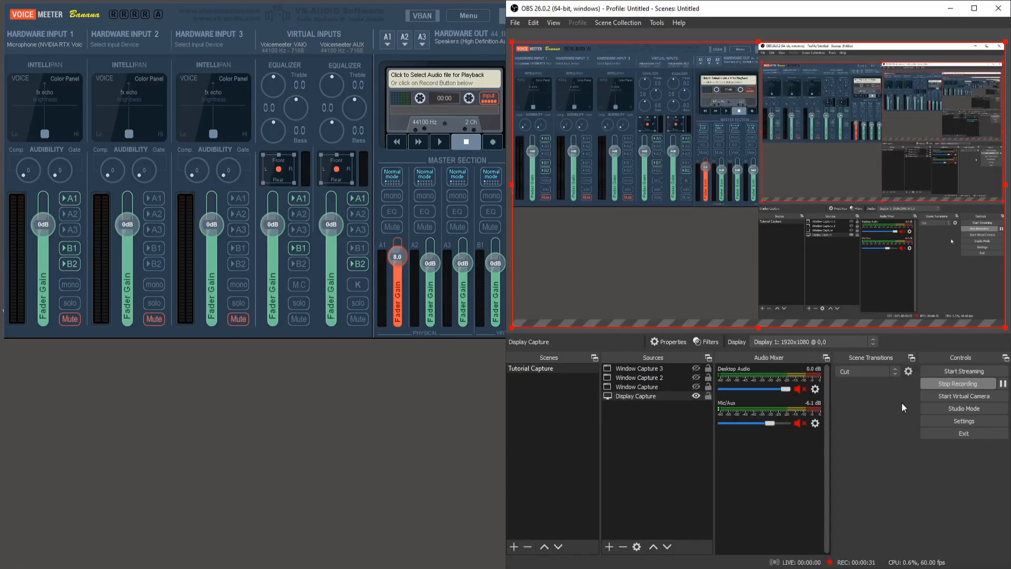
pyautogui.hotkey('alt', 'Tab')
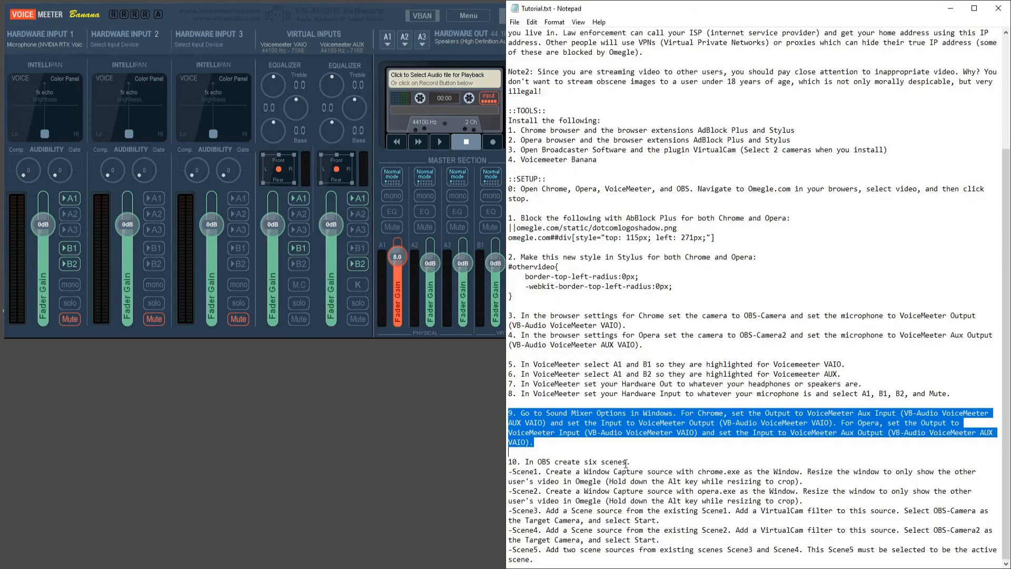
# Step: Open the Windows Sound mixer options and place the settings window beside the tutorial notes
pyautogui.press('super')
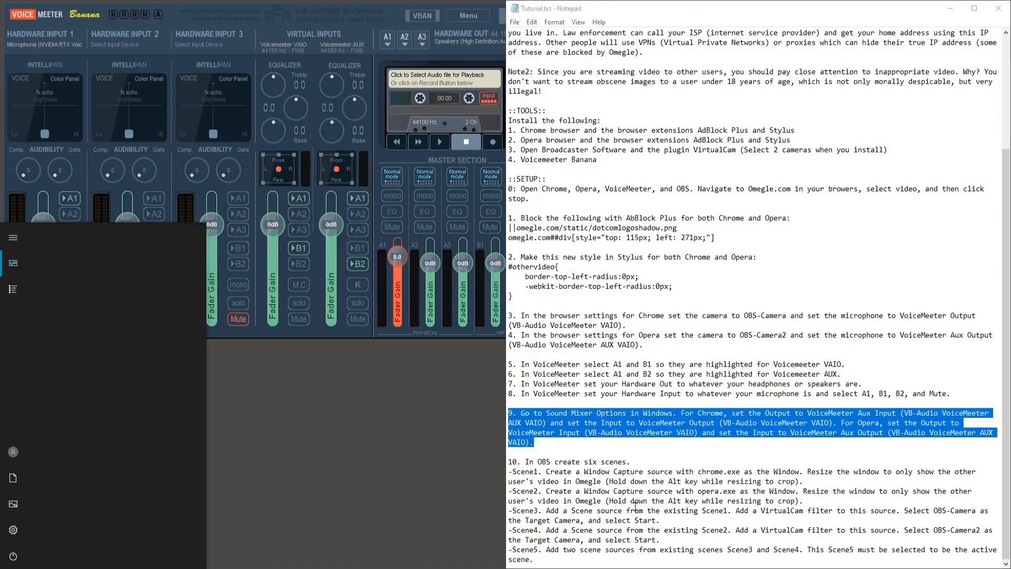
pyautogui.write('soundmix')
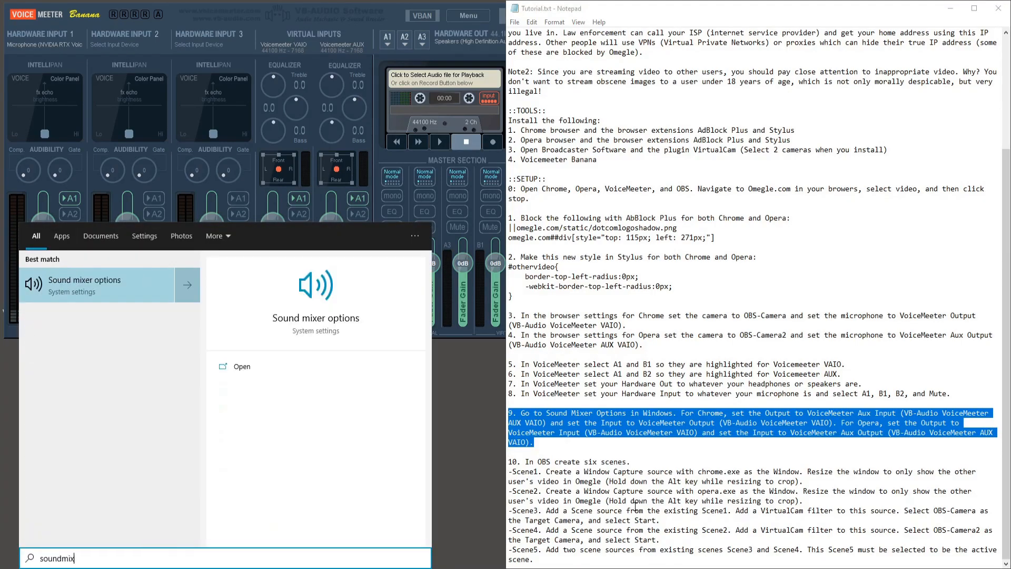
pyautogui.press('Return')
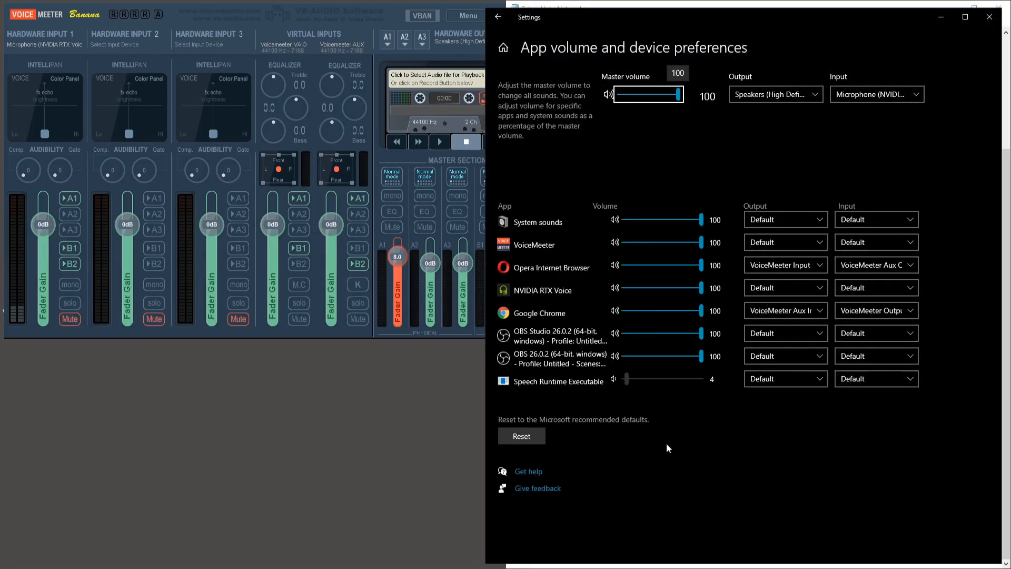
pyautogui.moveTo(820, 20); pyautogui.dragTo(327, 9)
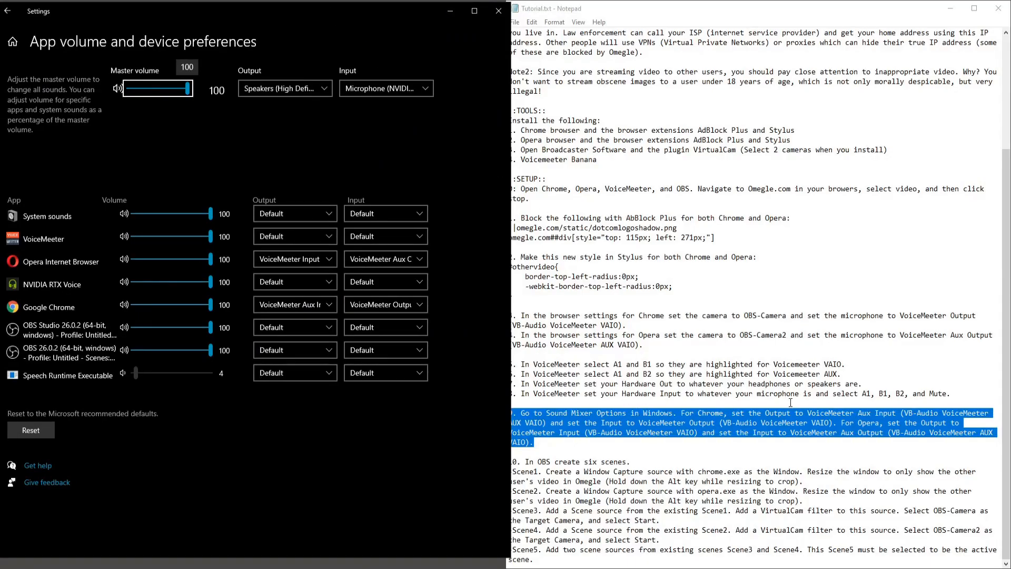
# Step: For Google Chrome, set the output to VoiceMeeter Aux Input (VB-Audio VoiceMeeter AUX VAIO) and the input to VoiceMeeter Output (VB-Audio VoiceMeeter VAIO)
pyautogui.click(703, 422)
pyautogui.moveTo(681, 413); pyautogui.dragTo(834, 423)
pyautogui.click(325, 304)
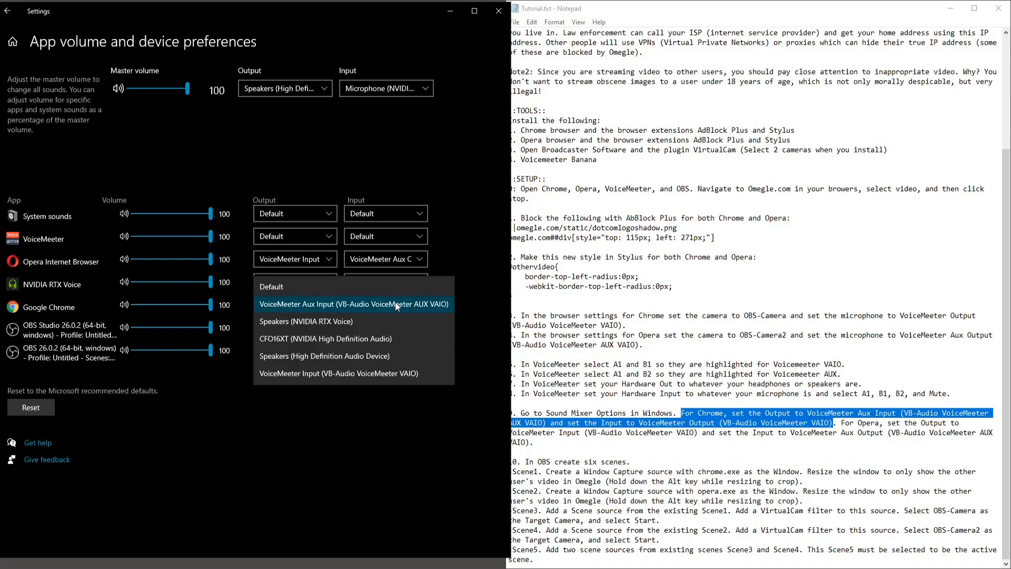
pyautogui.click(395, 303)
pyautogui.click(415, 304)
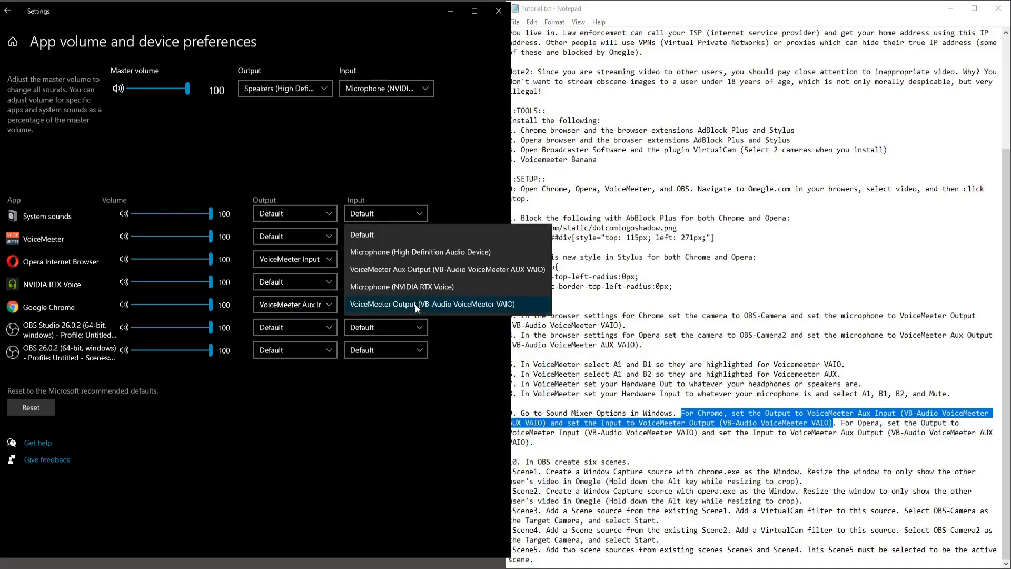
pyautogui.click(448, 305)
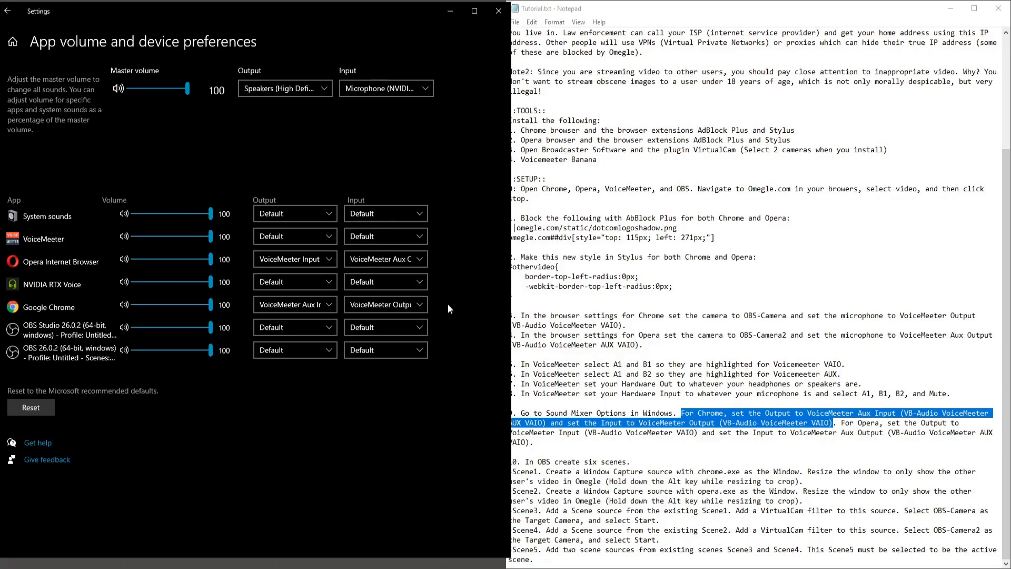
# Step: For Opera, set the output to VoiceMeeter Input (VB-Audio VoiceMeeter VAIO) and the input to VoiceMeeter Aux Output (VB-Audio VoiceMeeter AUX VAIO)
pyautogui.click(854, 433)
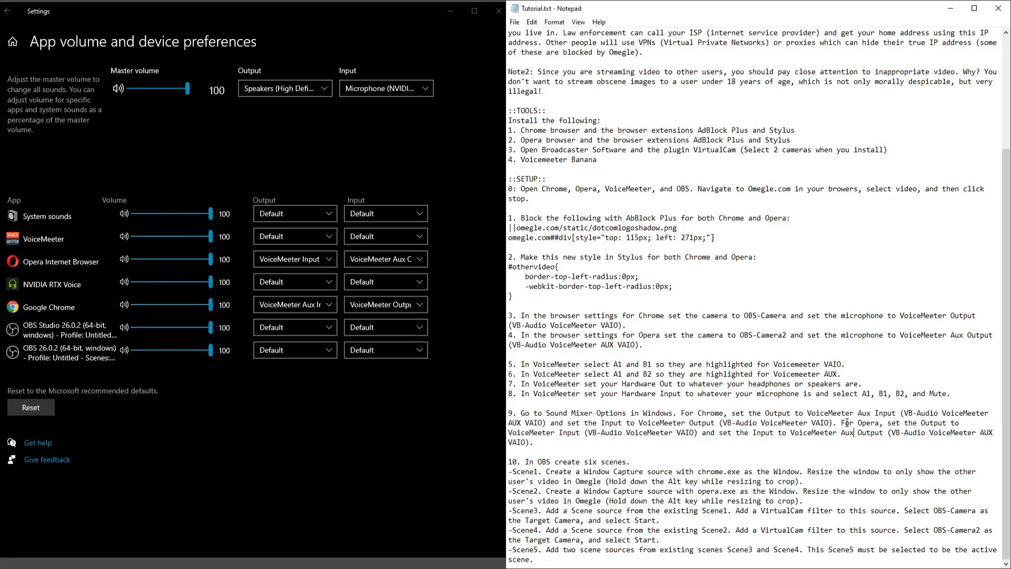
pyautogui.moveTo(843, 422); pyautogui.dragTo(847, 444)
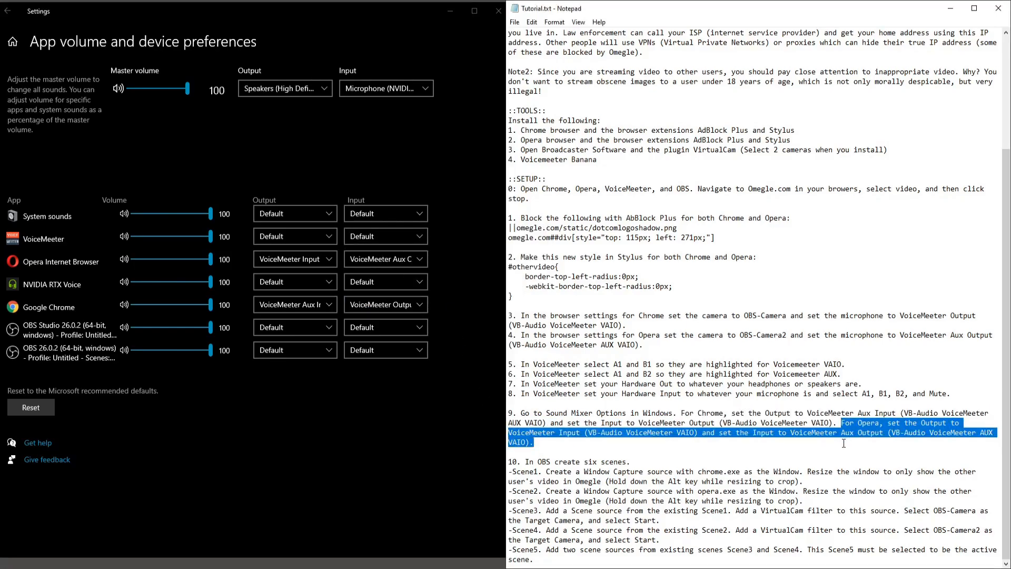
pyautogui.click(324, 259)
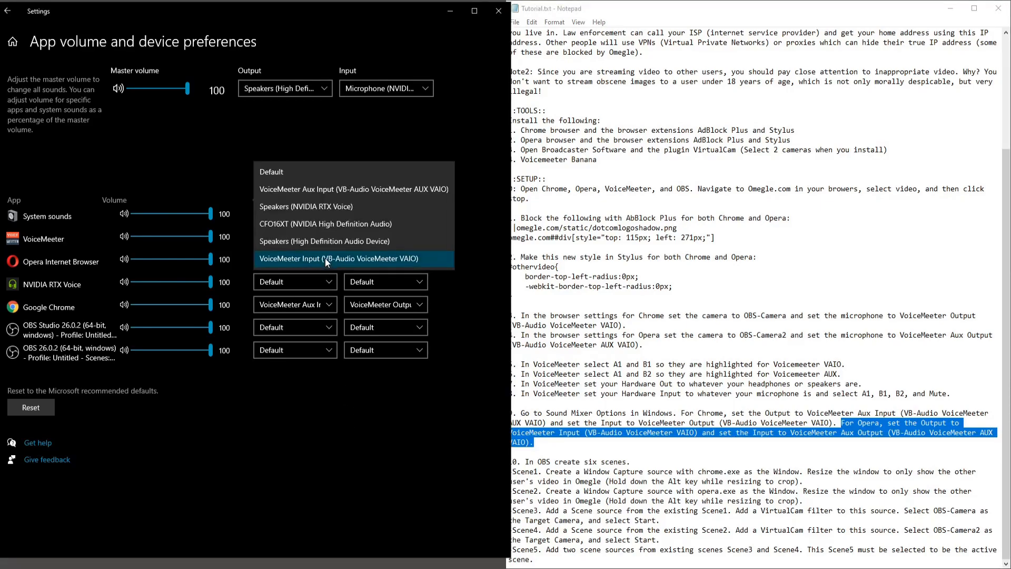
pyautogui.click(401, 258)
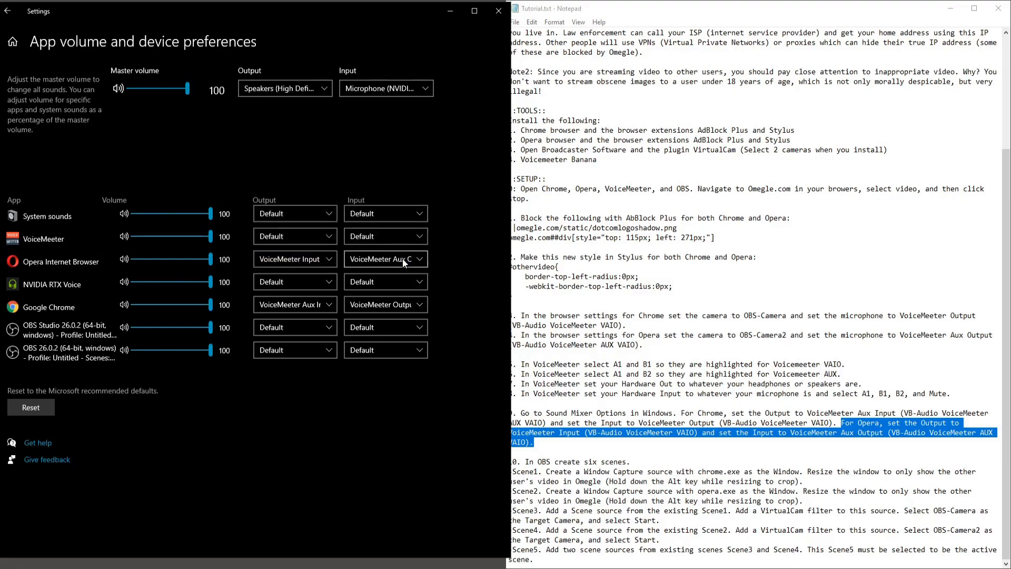
pyautogui.click(415, 258)
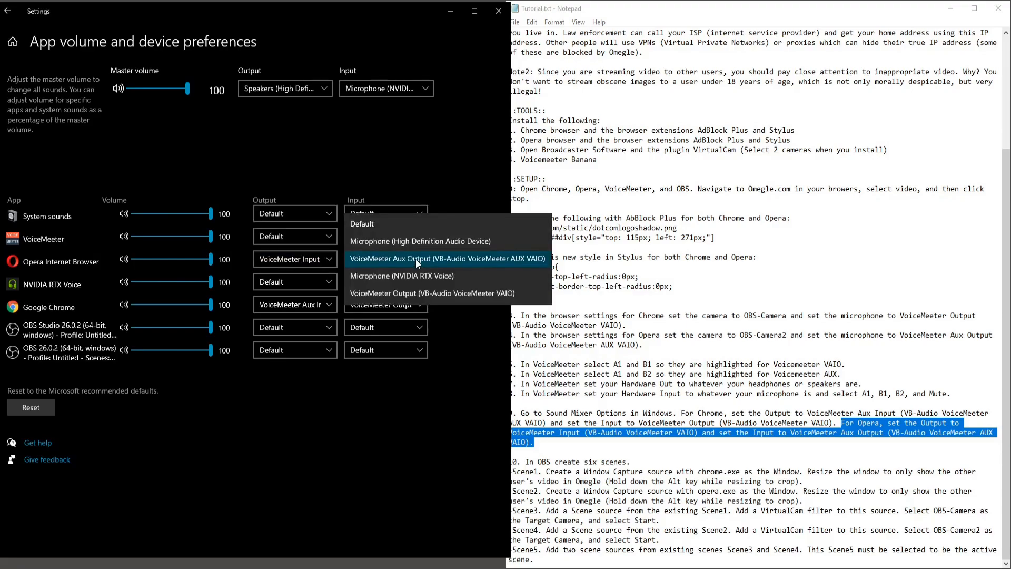
pyautogui.click(507, 258)
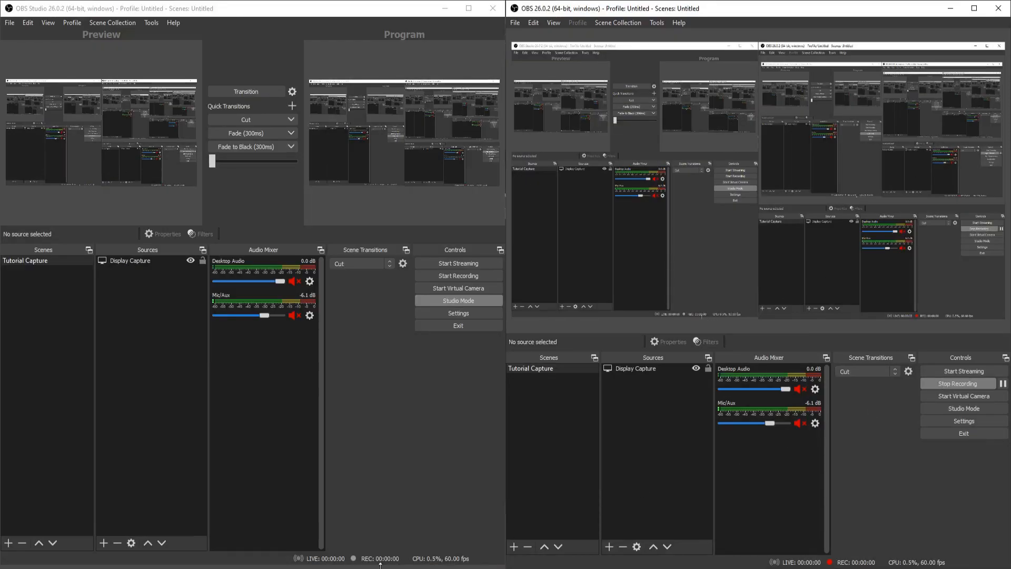
# Step: Switch to OBS beside the tutorial notes and create a new scene named Scene1
pyautogui.hotkey('alt', 'Tab')
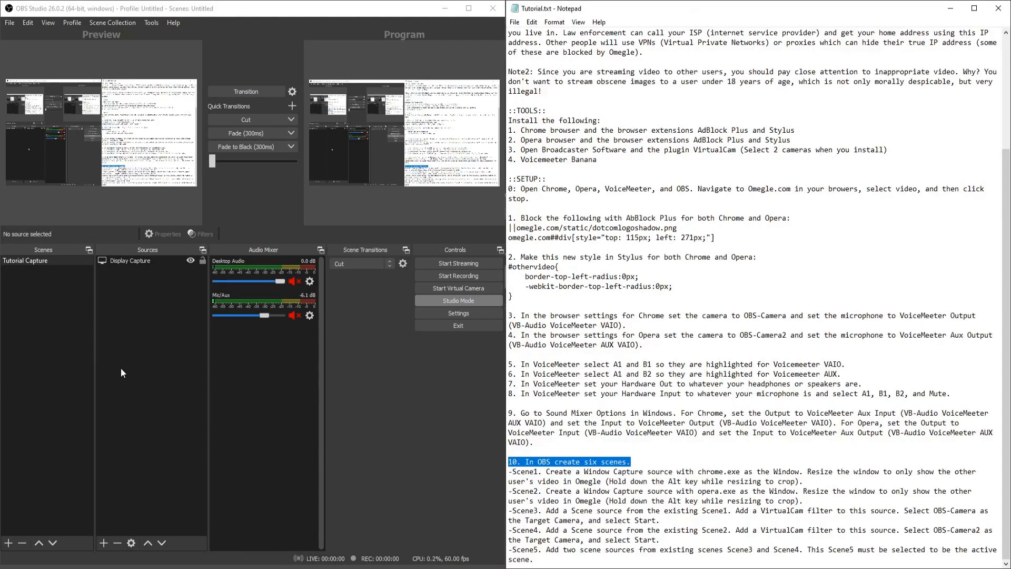
pyautogui.click(8, 543)
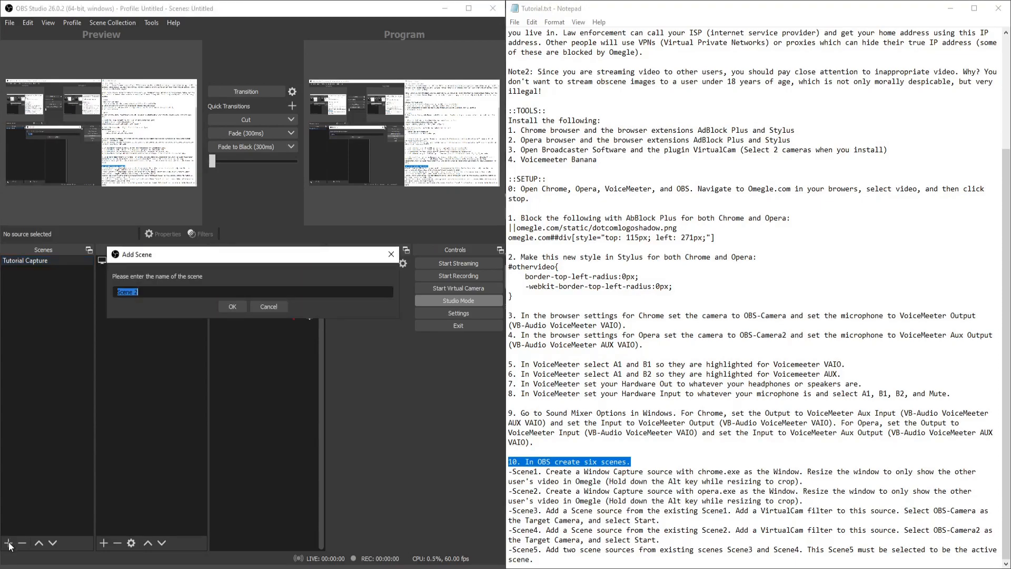
pyautogui.write('Scene 1')
pyautogui.press('BackSpace')
pyautogui.press('BackSpace')
pyautogui.write('1')
pyautogui.click(233, 307)
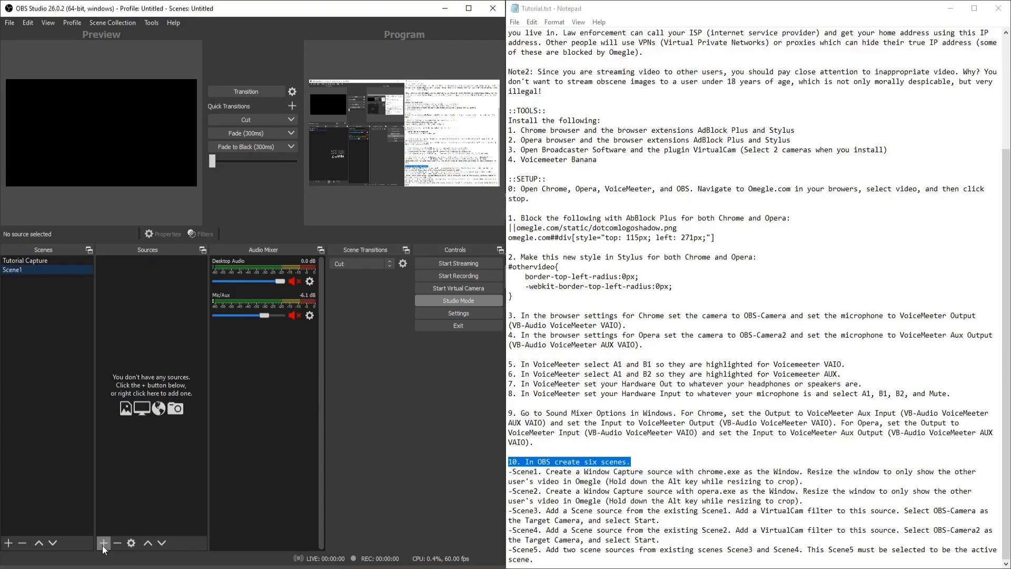
# Step: Add a Window Capture source with its default name to Scene1 and look for Chrome among the capturable windows
pyautogui.moveTo(547, 471); pyautogui.dragTo(803, 481)
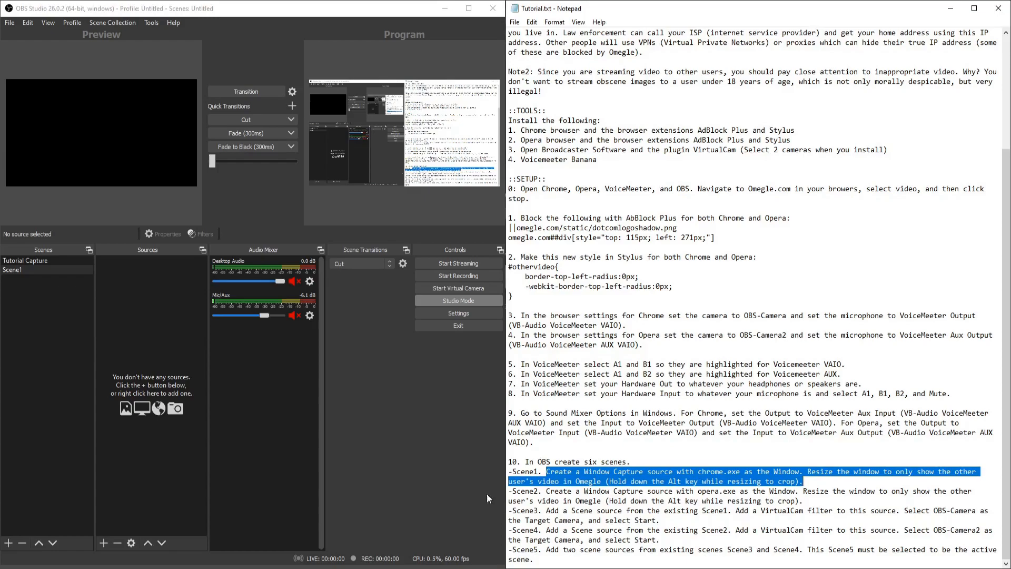
pyautogui.click(105, 543)
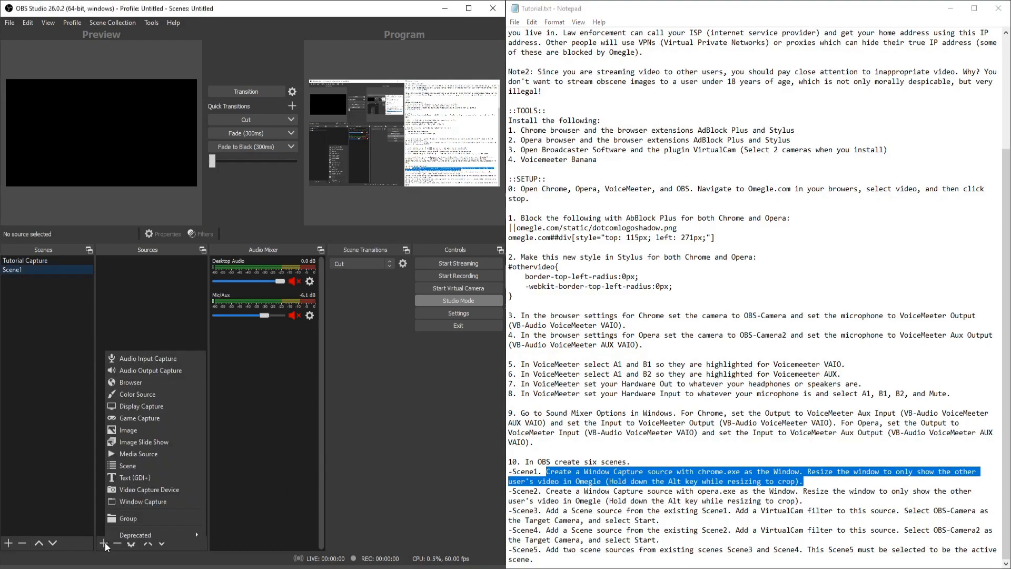
pyautogui.click(188, 502)
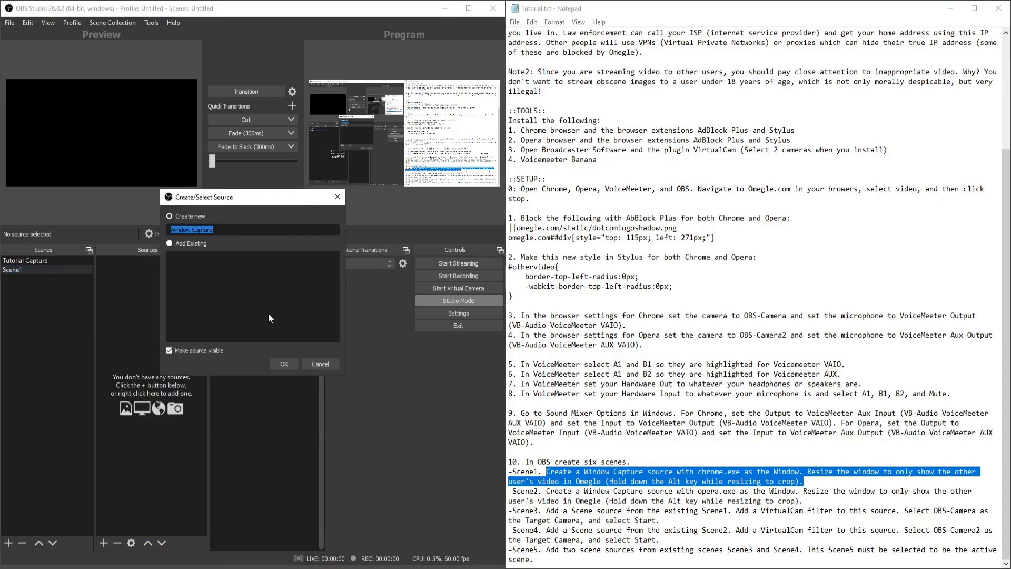
pyautogui.click(290, 362)
pyautogui.click(250, 356)
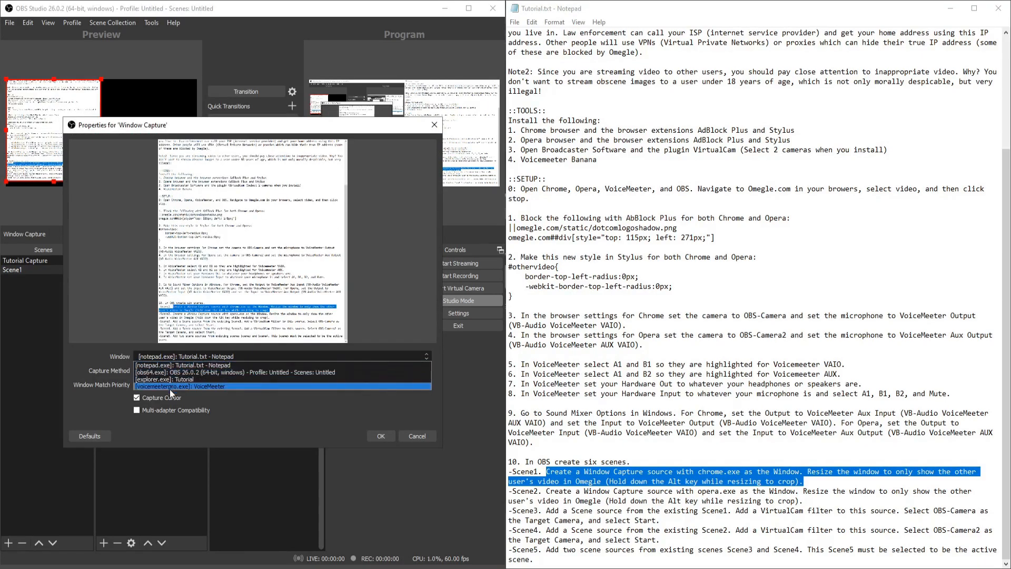
pyautogui.click(162, 487)
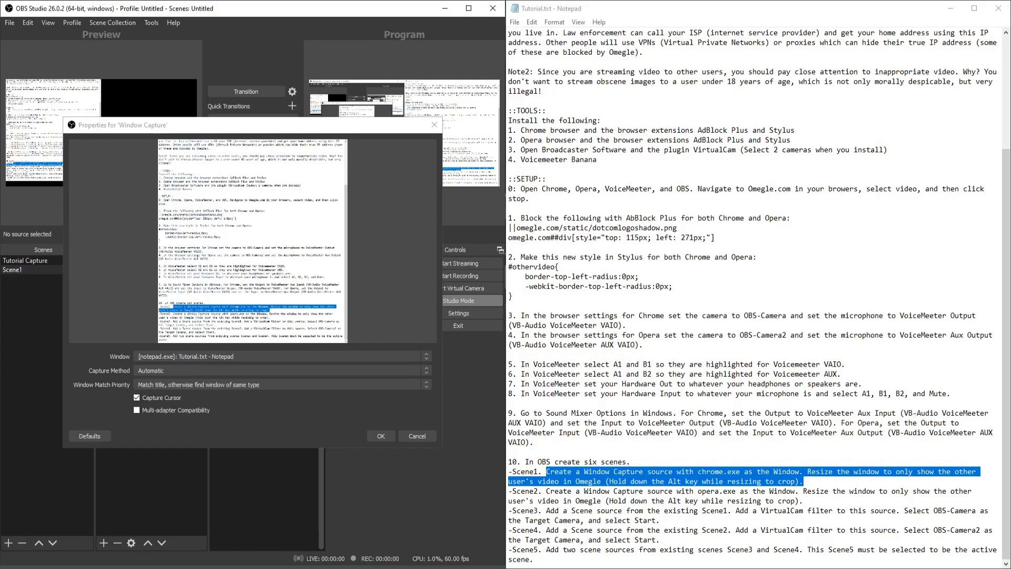
# Step: Switch to Chrome, bring up the Omegle video page, and start and stop a chat
pyautogui.click(480, 562)
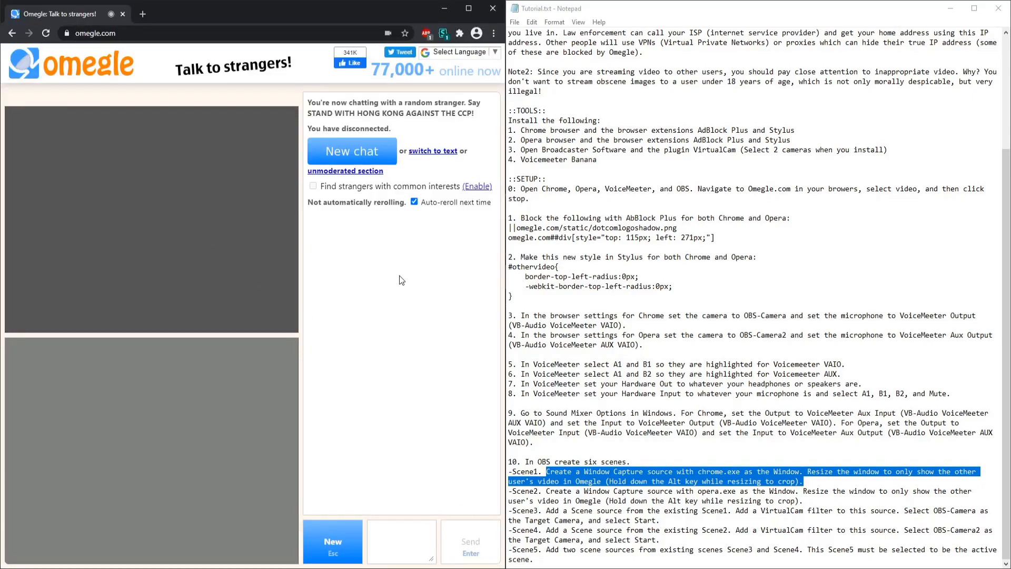
pyautogui.press('F5')
pyautogui.click(397, 328)
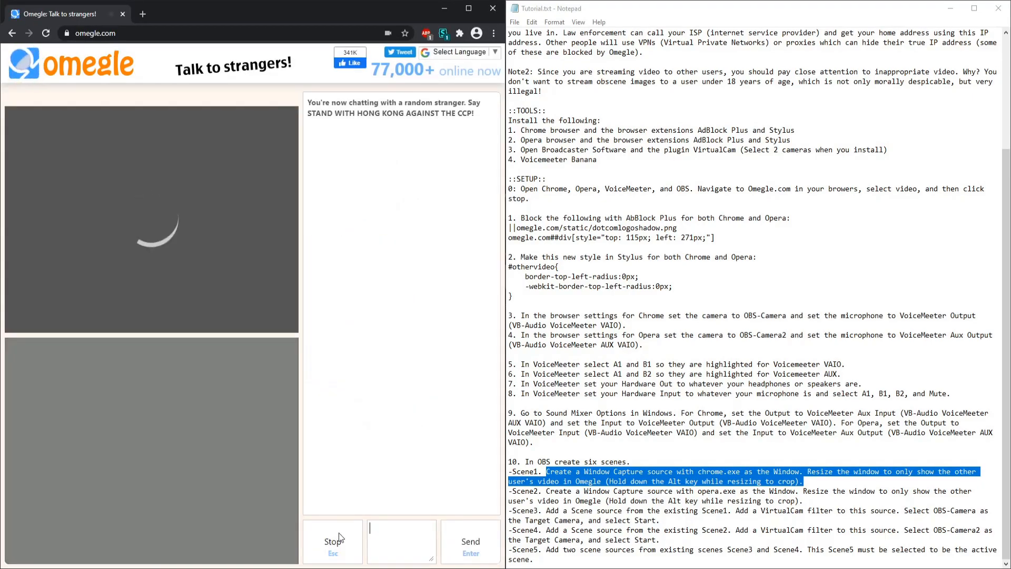
pyautogui.click(340, 537)
# Step: Return to OBS and set the Window Capture source's window to [chrome.exe]: Omegle: Talk to strangers! - Google Chrome
pyautogui.click(447, 203)
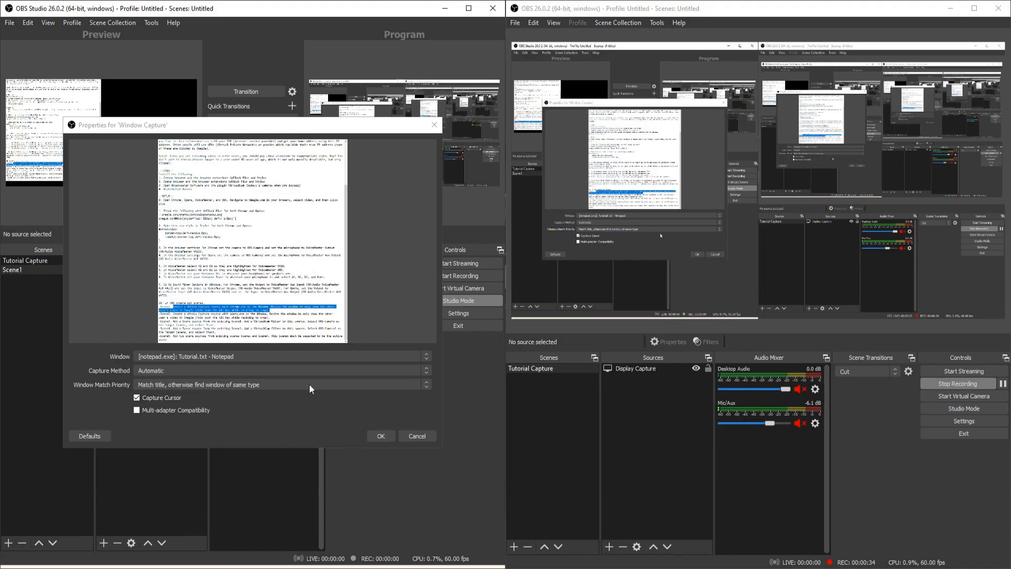
pyautogui.click(372, 356)
pyautogui.click(371, 356)
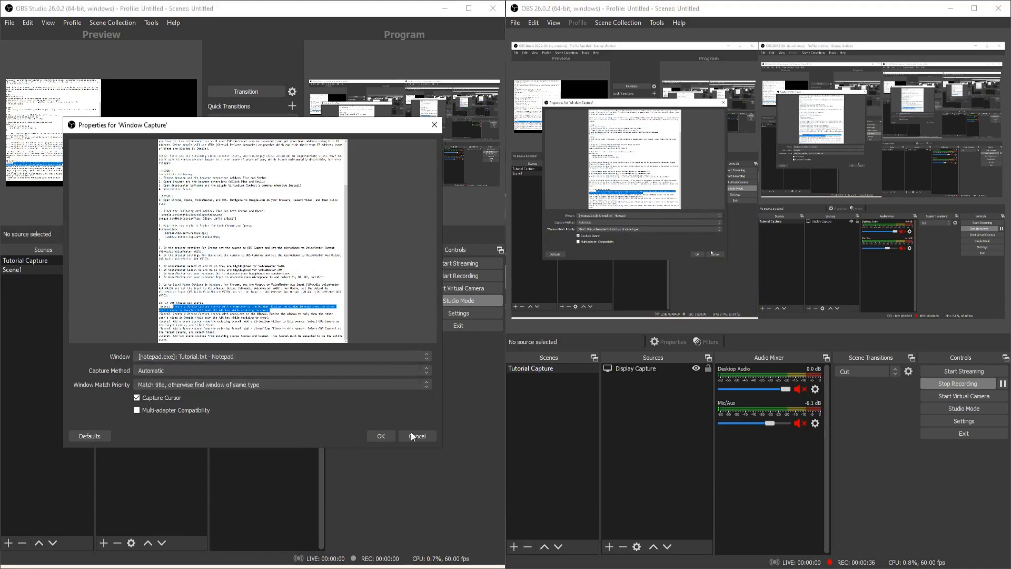
pyautogui.click(411, 435)
pyautogui.click(121, 262)
pyautogui.rightClick(152, 260)
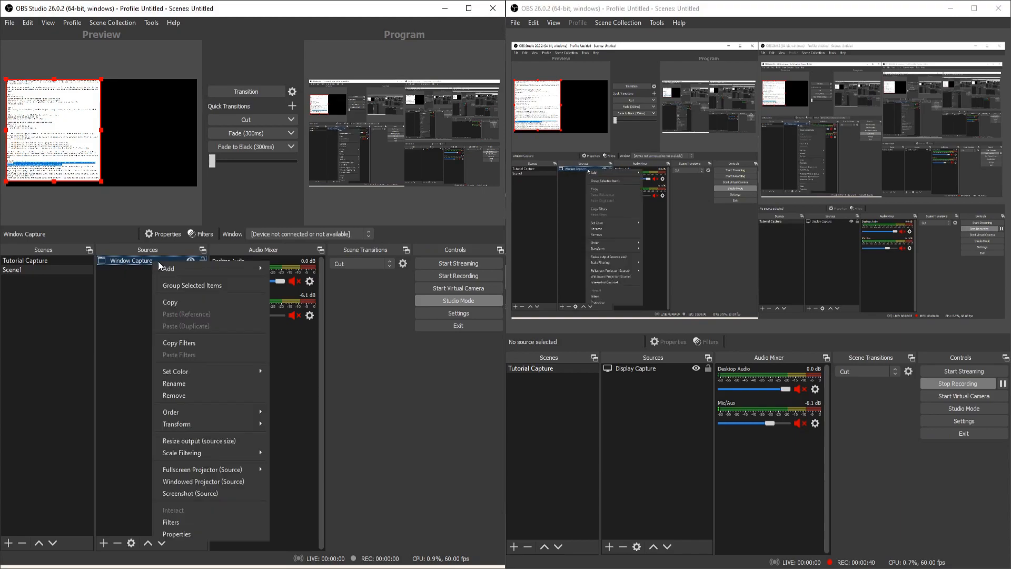
pyautogui.click(203, 534)
pyautogui.click(229, 357)
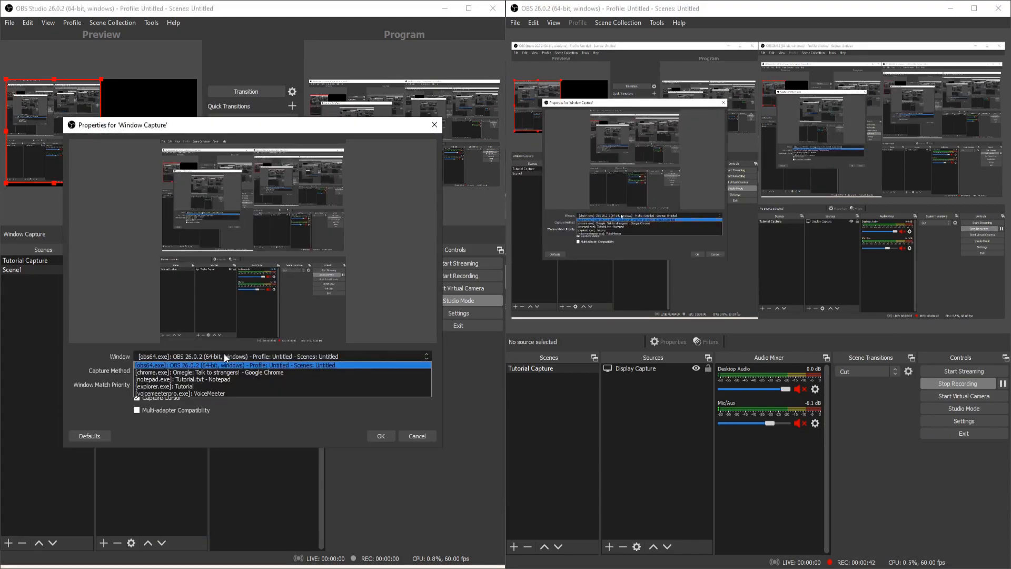
pyautogui.click(202, 372)
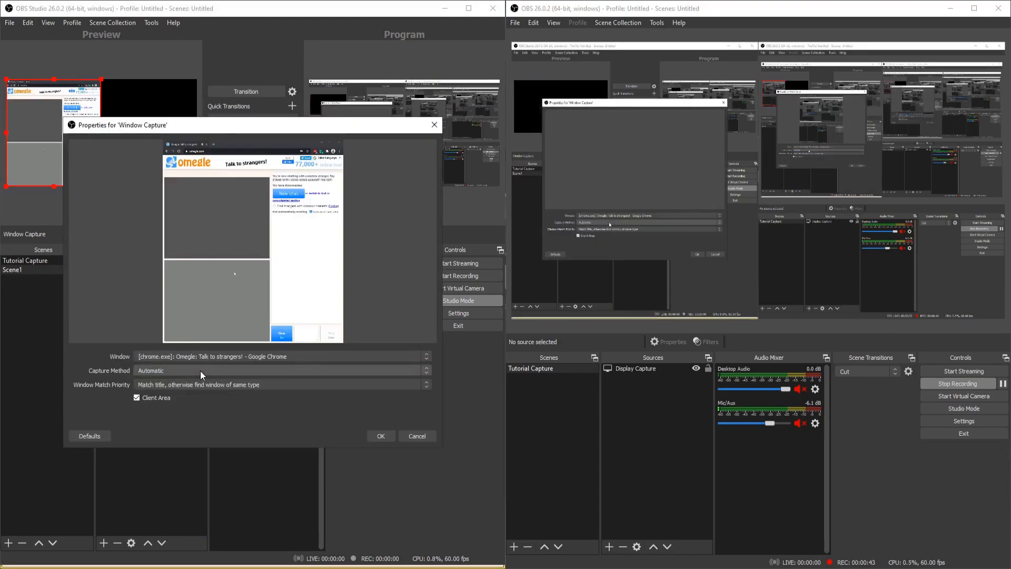
pyautogui.click(380, 436)
# Step: Turn off Studio Mode, enlarge the preview area and show Scene1
pyautogui.hotkey('alt', 'Tab')
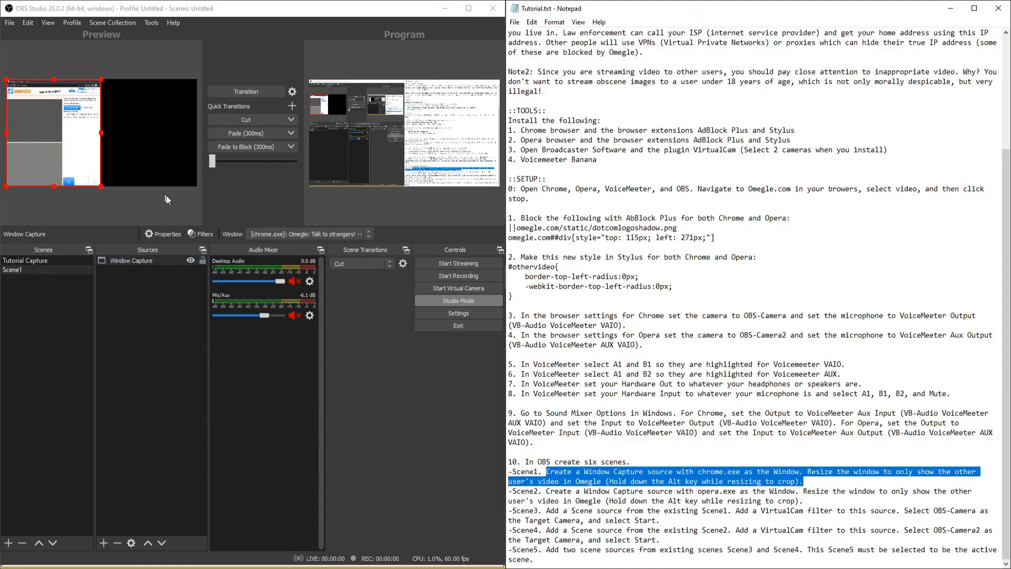
pyautogui.click(440, 302)
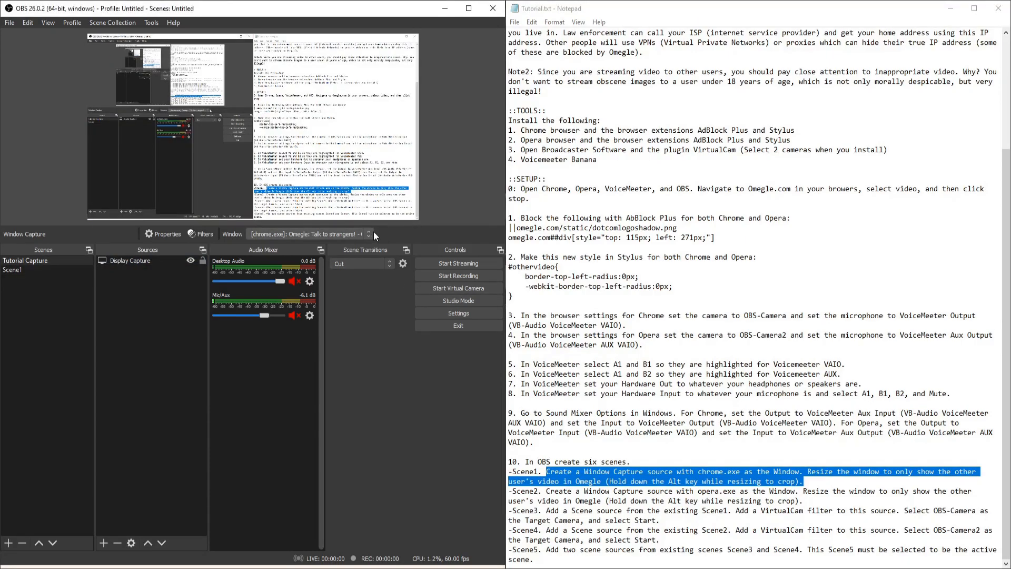
pyautogui.moveTo(375, 241); pyautogui.dragTo(381, 371)
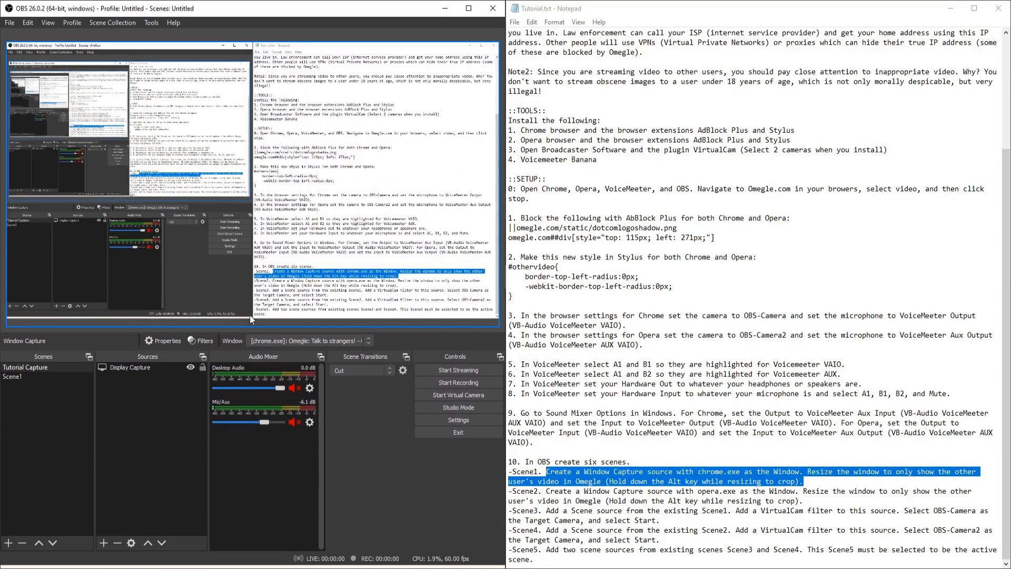
pyautogui.click(57, 377)
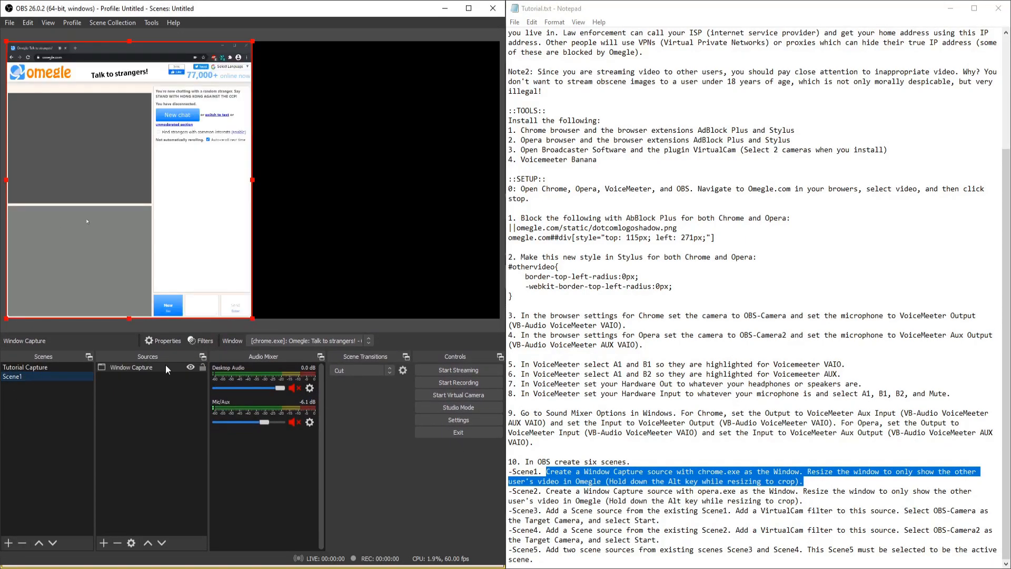
# Step: Crop the Chrome window capture down to the other user's video and move it to the canvas's upper-left area
pyautogui.moveTo(252, 318); pyautogui.dragTo(155, 212)
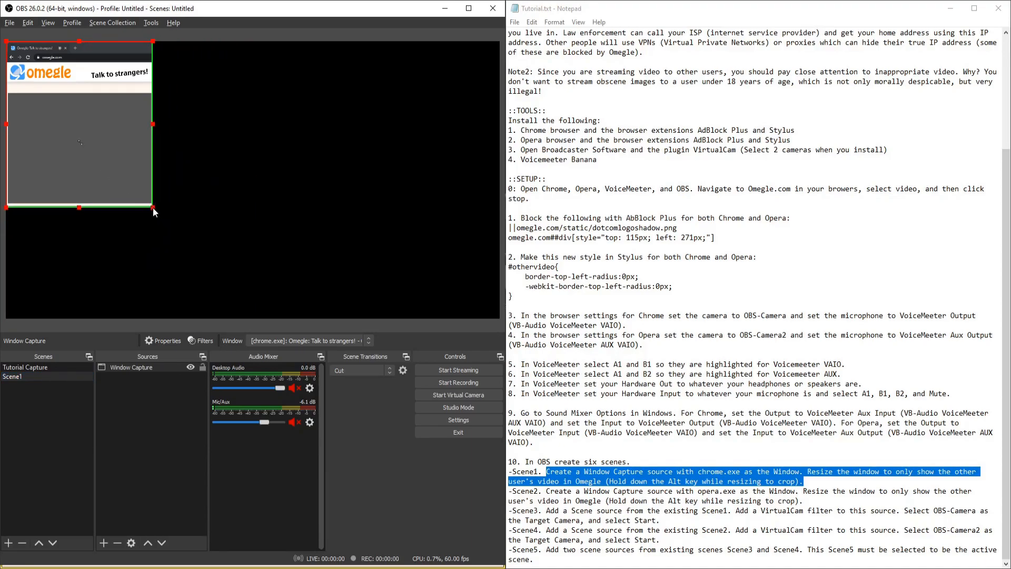
pyautogui.moveTo(102, 154); pyautogui.dragTo(233, 197)
pyautogui.moveTo(135, 83); pyautogui.dragTo(137, 134)
pyautogui.moveTo(185, 169); pyautogui.dragTo(119, 94)
# Step: Enlarge the cropped capture to nearly the full canvas height and crop the leftover page borders on all four sides
pyautogui.moveTo(215, 159); pyautogui.dragTo(421, 322)
pyautogui.moveTo(241, 322); pyautogui.dragTo(244, 314)
pyautogui.moveTo(419, 178); pyautogui.dragTo(416, 178)
pyautogui.moveTo(242, 42); pyautogui.dragTo(242, 47)
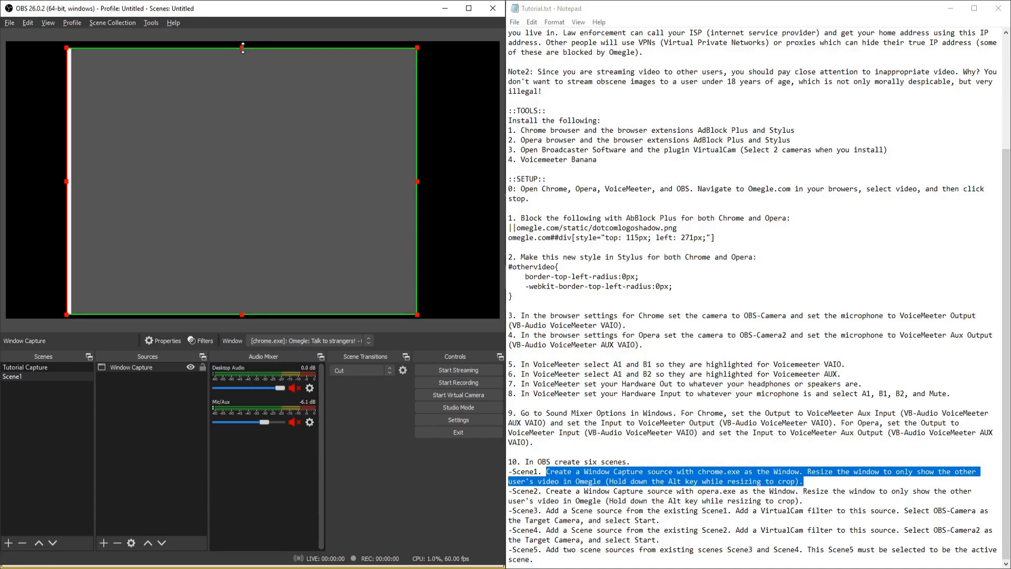
pyautogui.moveTo(64, 180); pyautogui.dragTo(69, 180)
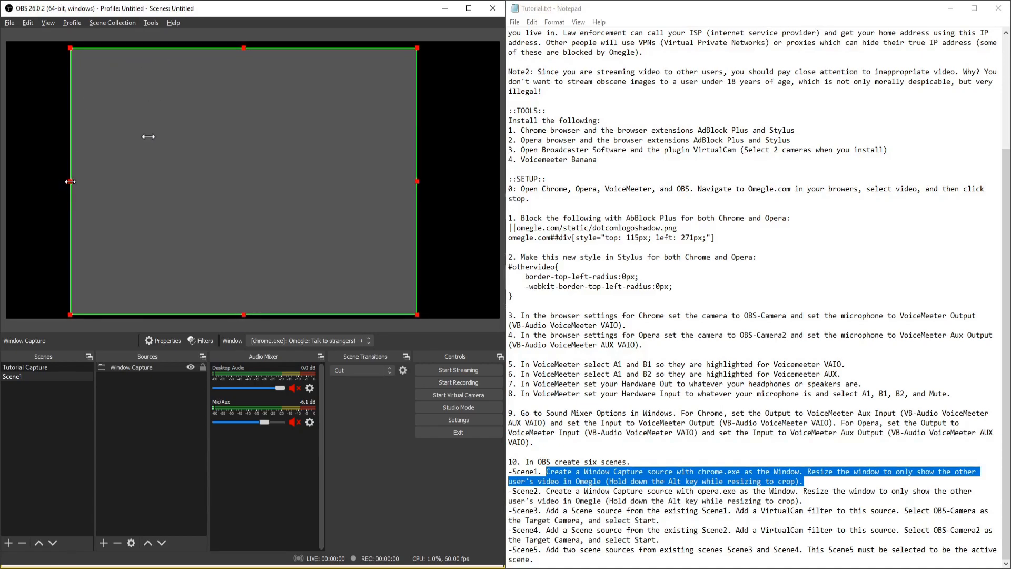
# Step: Move the cropped Chrome capture flush with the canvas's upper edge and extend its lower edge toward the canvas bottom
pyautogui.moveTo(130, 189); pyautogui.dragTo(123, 184)
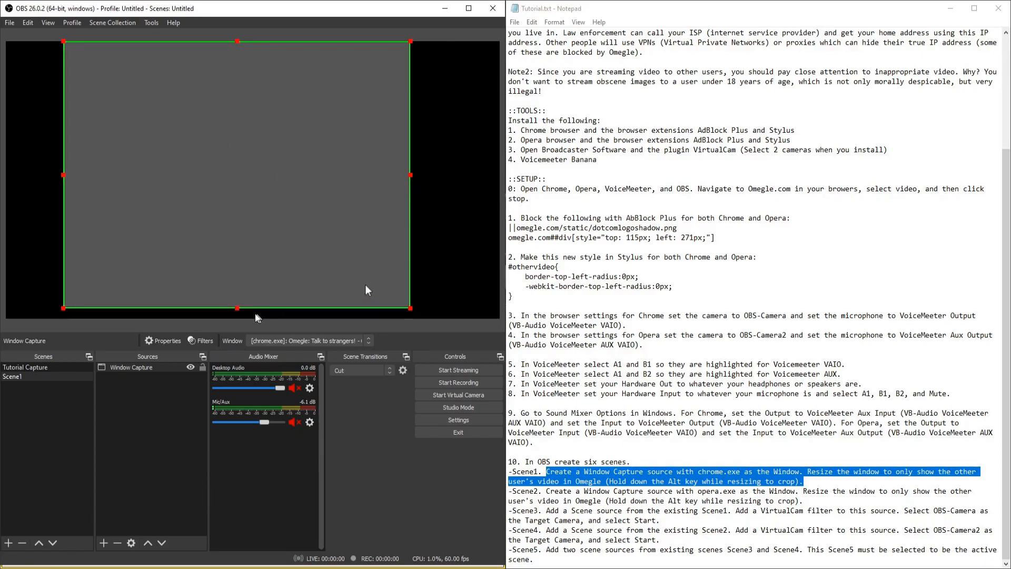
pyautogui.moveTo(237, 308); pyautogui.dragTo(238, 315)
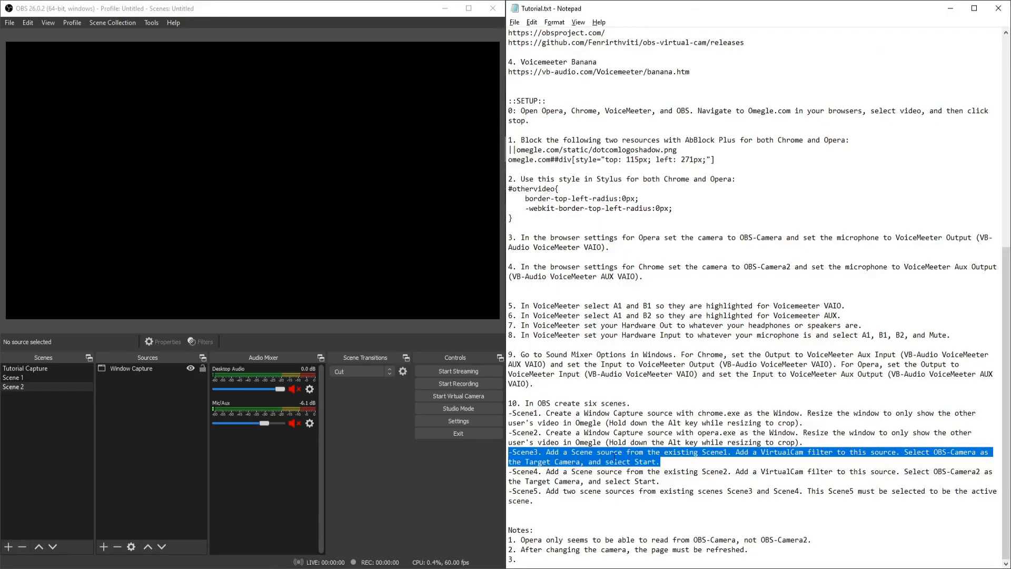
# Step: Create a scene named Scene 3 and add the existing Scene 1 to it as a scene source
pyautogui.click(7, 546)
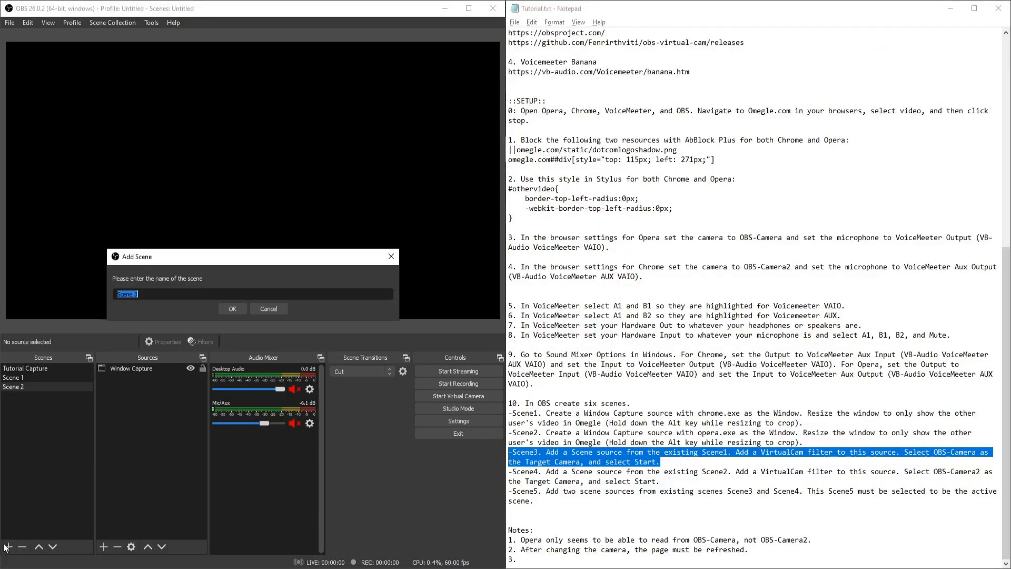
pyautogui.click(232, 308)
pyautogui.click(103, 547)
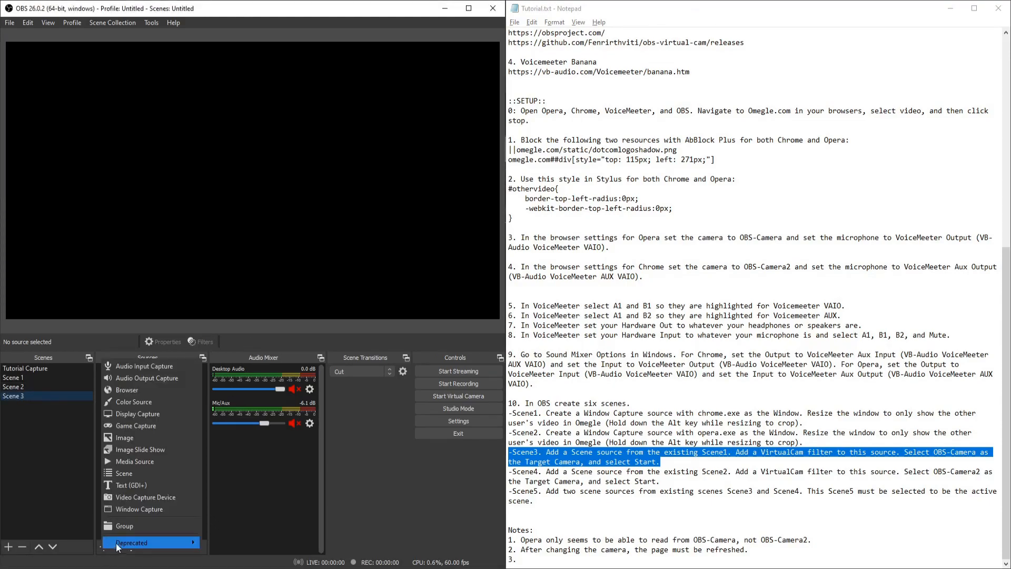
pyautogui.click(167, 476)
pyautogui.click(228, 259)
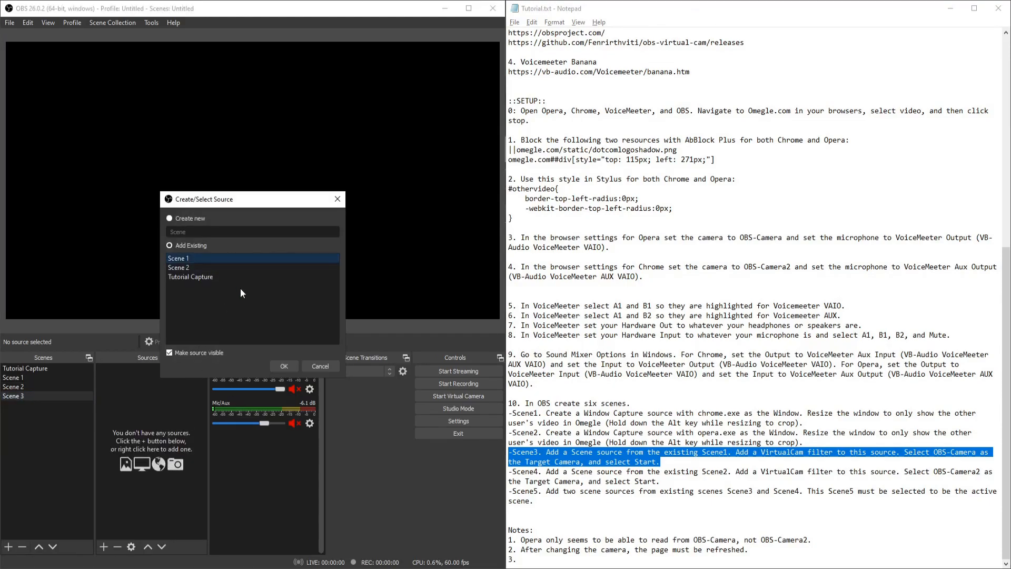
pyautogui.click(283, 366)
# Step: Add a VirtualCam filter to the Scene 1 source with OBS-Camera as the target camera, and start it
pyautogui.rightClick(165, 371)
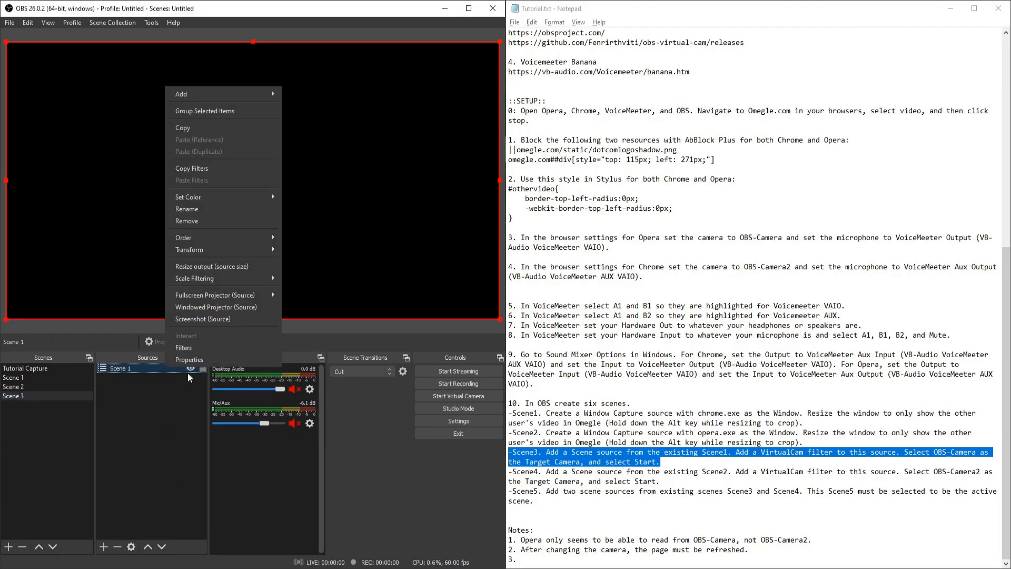
pyautogui.click(201, 346)
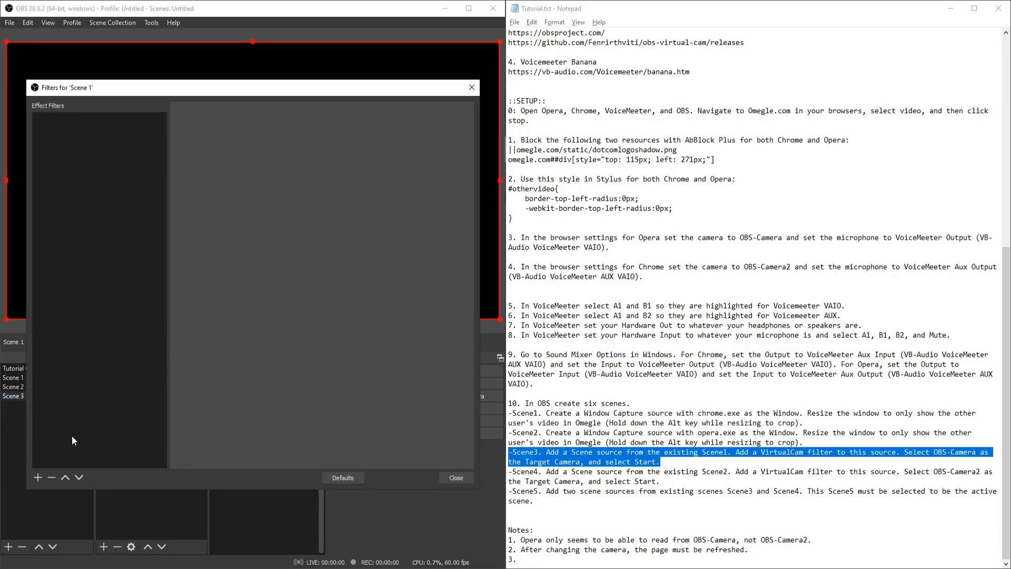
pyautogui.click(37, 478)
pyautogui.click(99, 467)
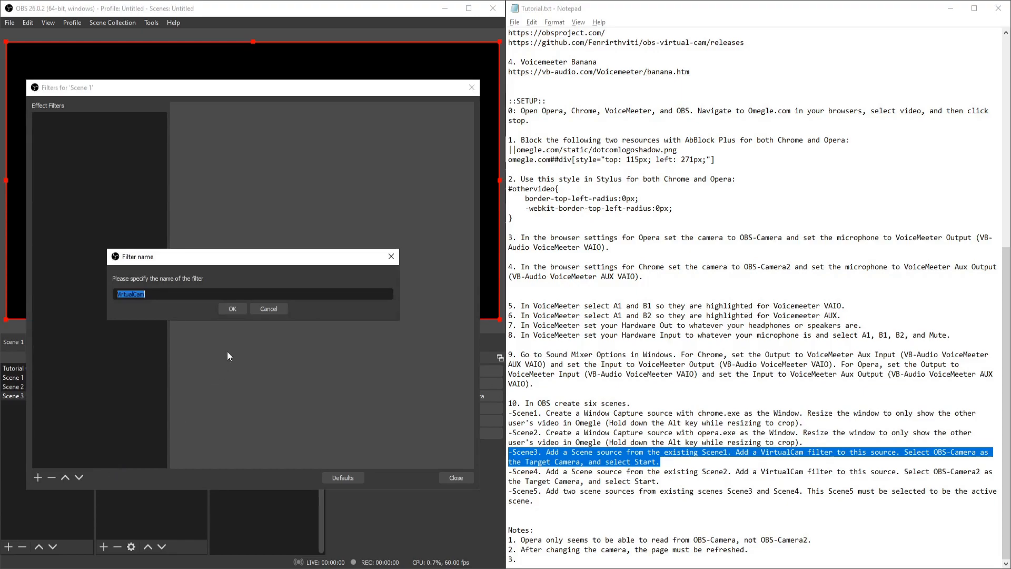
pyautogui.click(238, 309)
pyautogui.click(316, 356)
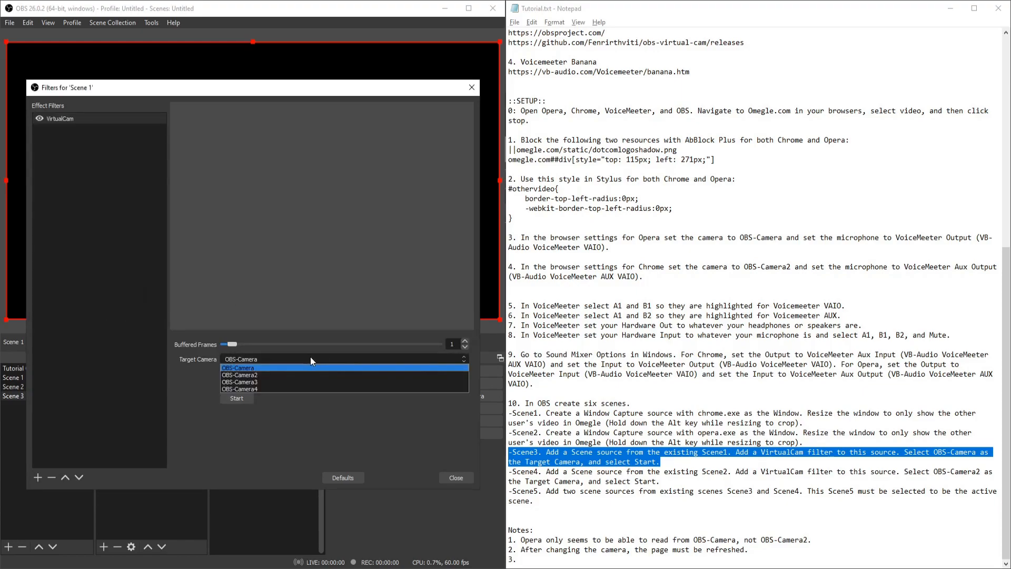
pyautogui.click(269, 367)
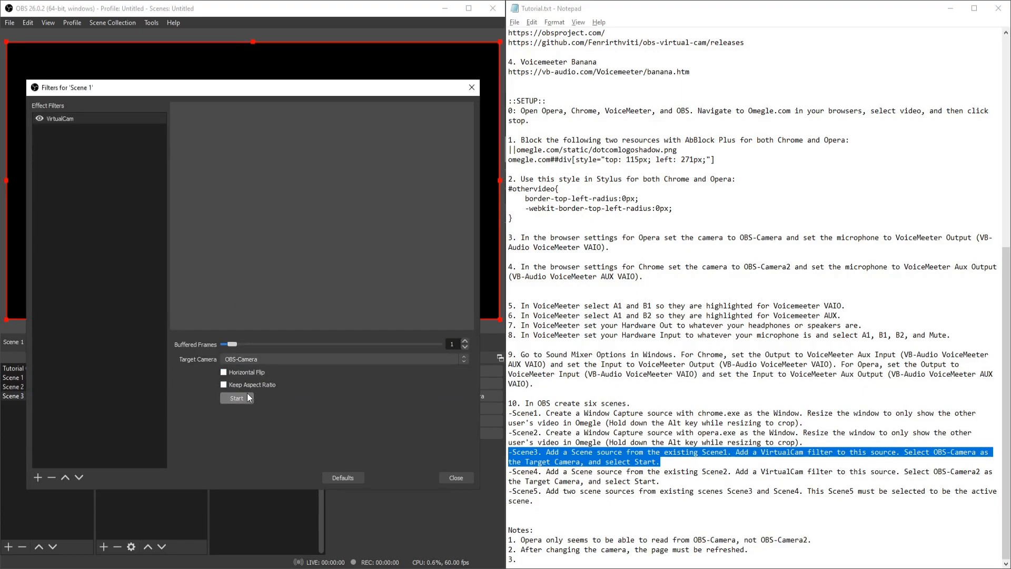
pyautogui.click(456, 478)
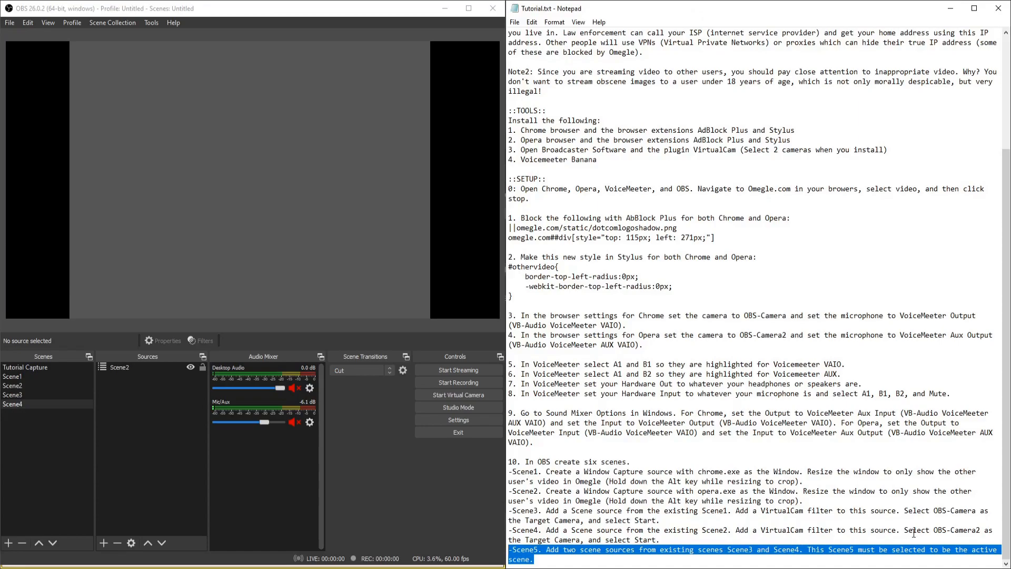
# Step: Create another scene named Scene5
pyautogui.click(9, 543)
pyautogui.press('End')
pyautogui.press('Return')
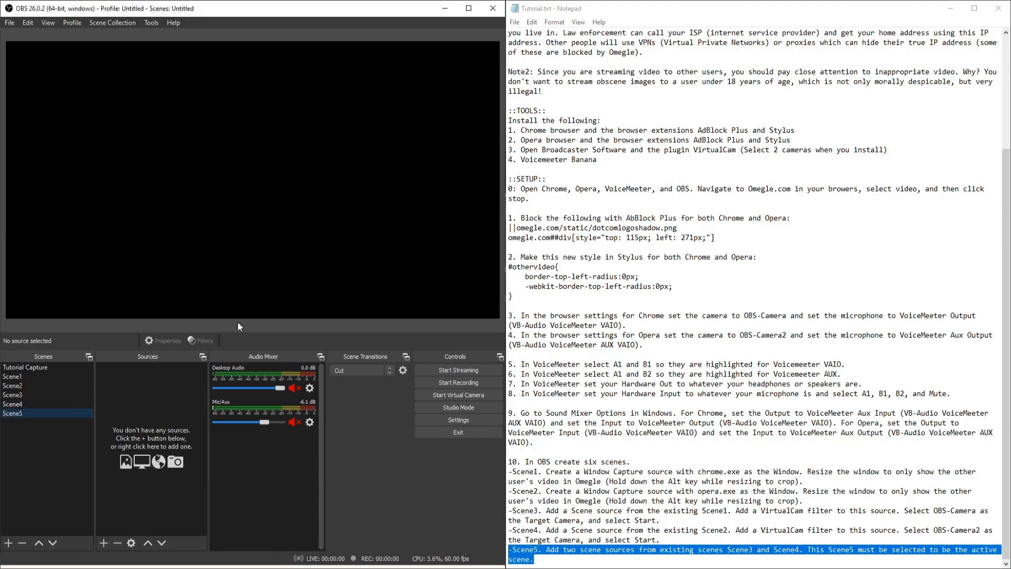
# Step: Add the existing Scene3 as a source in Scene5 and shrink it into the canvas's upper-left area
pyautogui.click(105, 541)
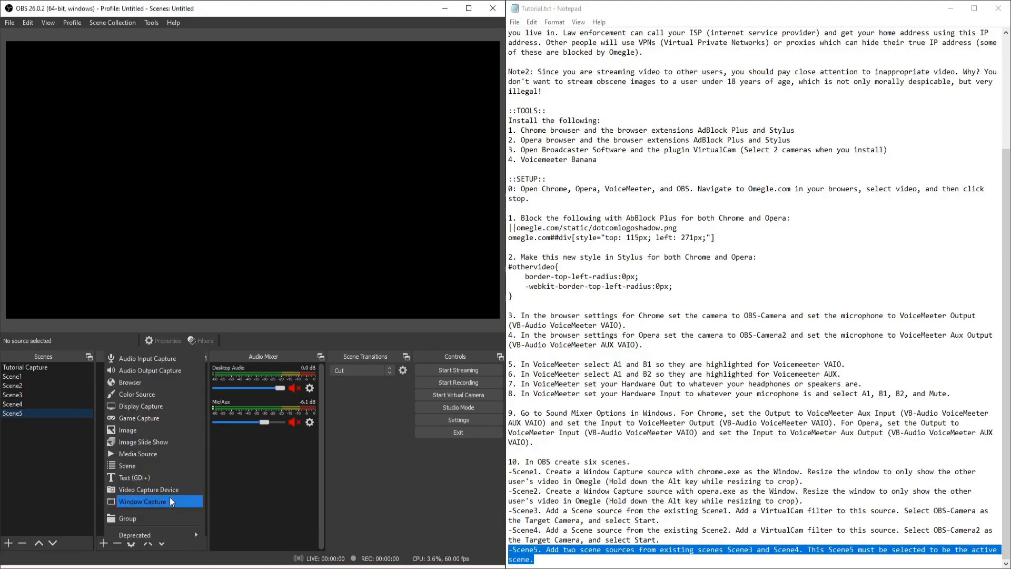
pyautogui.click(161, 470)
pyautogui.click(207, 275)
pyautogui.click(285, 364)
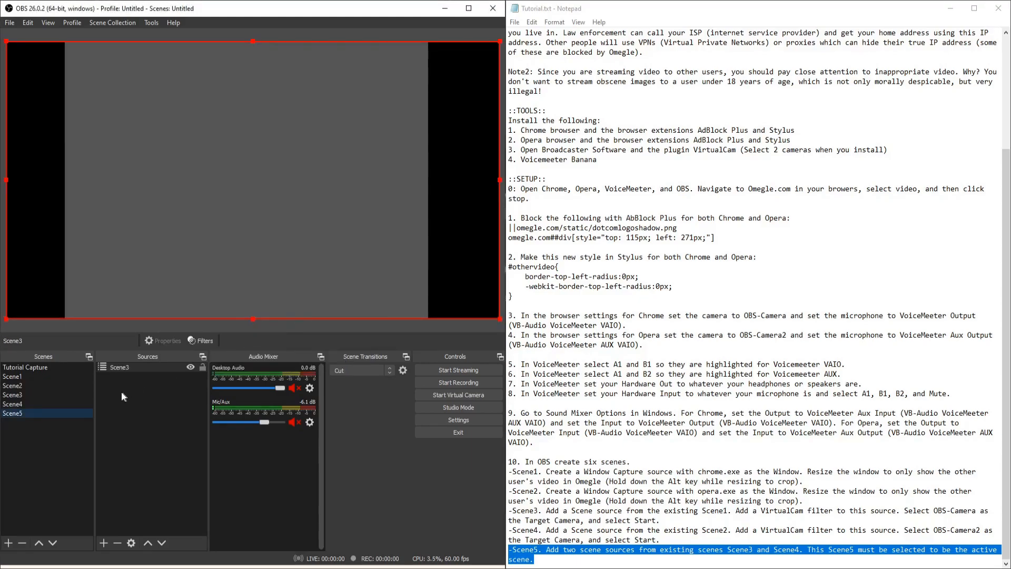
pyautogui.moveTo(499, 318); pyautogui.dragTo(133, 163)
pyautogui.click(140, 456)
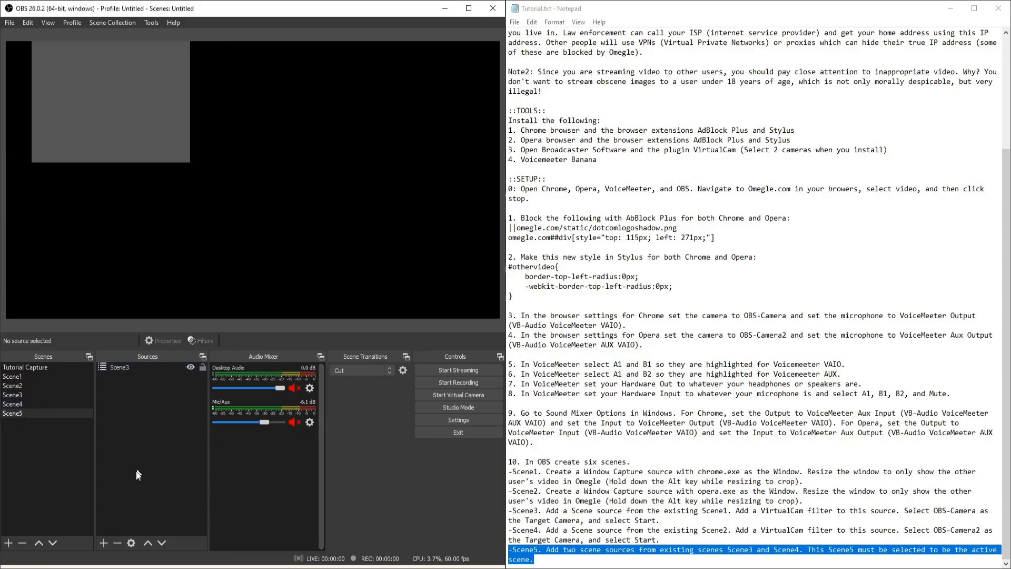
# Step: Add the existing Scene4 as a source in Scene5, shrink it and place it in the canvas's lower-right area
pyautogui.click(104, 542)
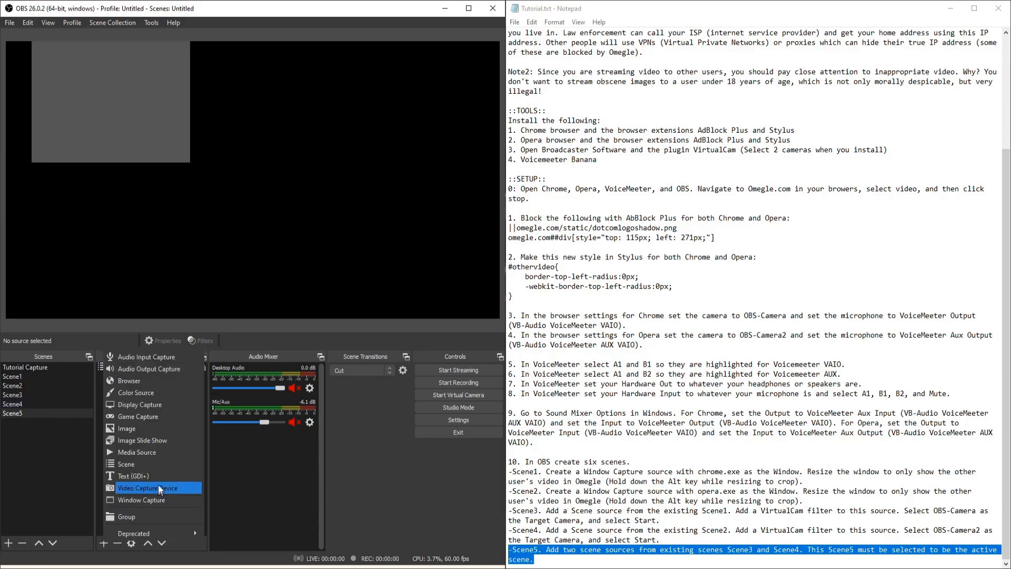
pyautogui.click(170, 461)
pyautogui.click(194, 283)
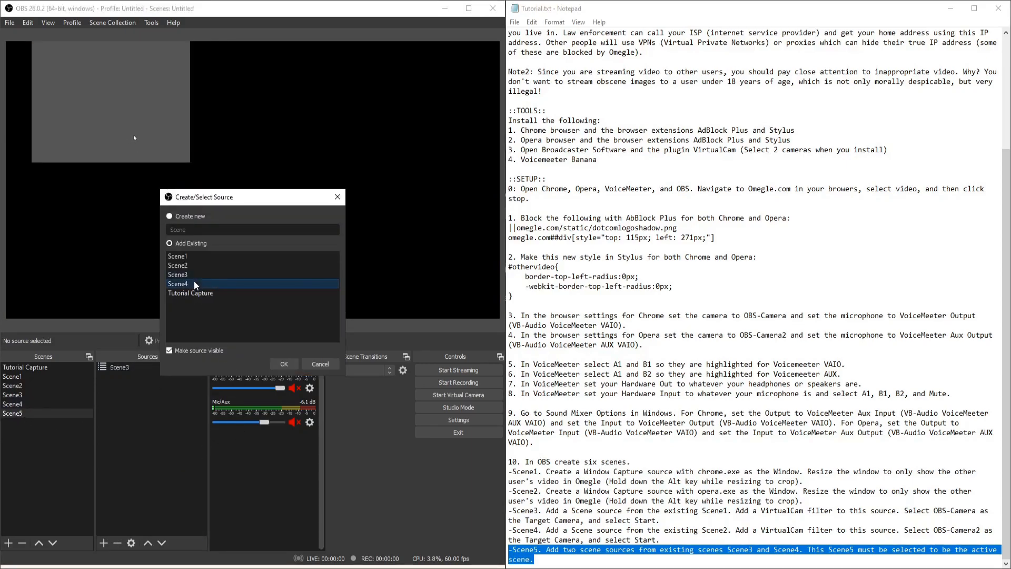
pyautogui.click(285, 364)
pyautogui.moveTo(500, 320); pyautogui.dragTo(206, 154)
pyautogui.moveTo(141, 126); pyautogui.dragTo(383, 247)
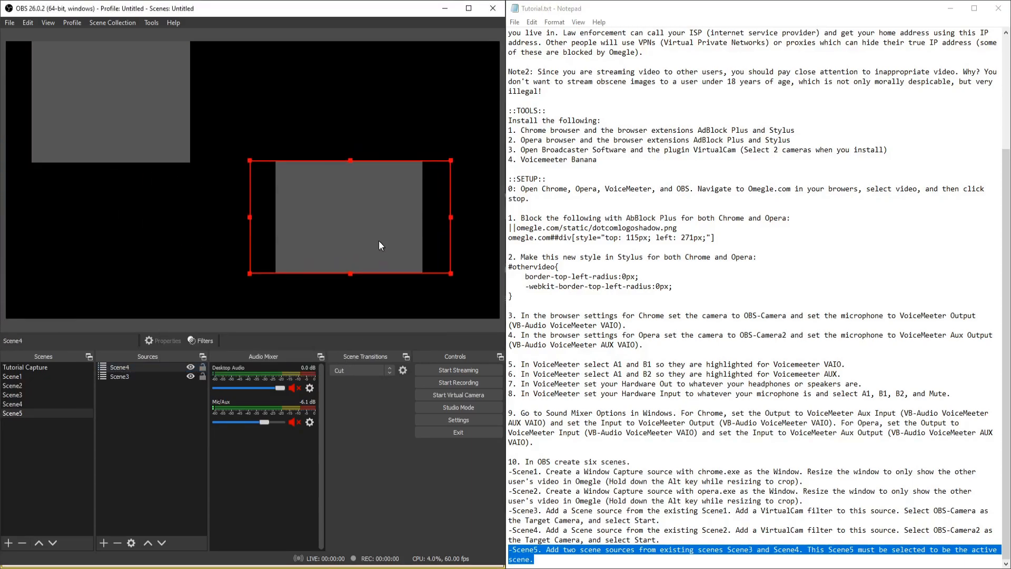
pyautogui.click(182, 257)
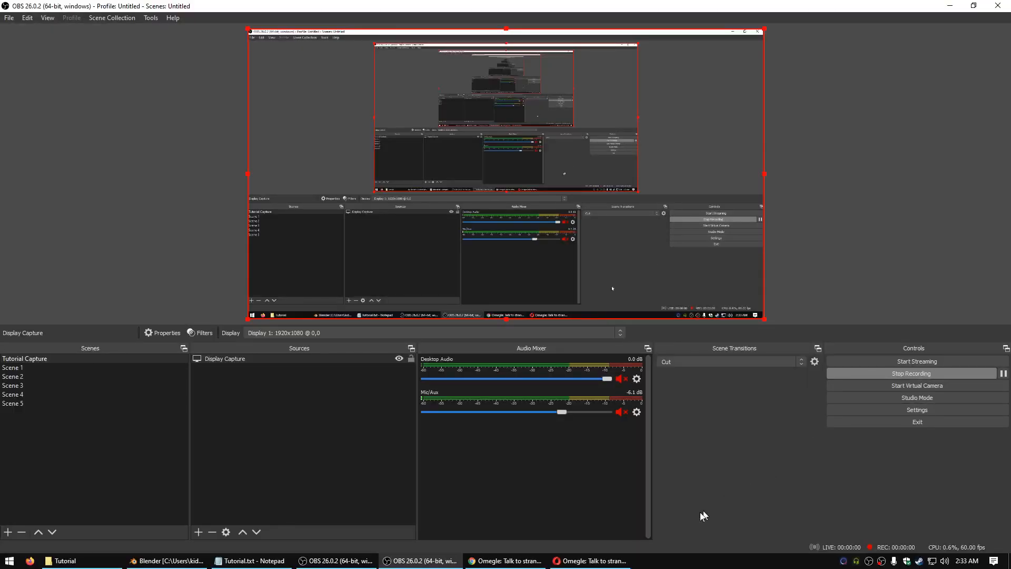
# Step: Switch to the Opera Omegle window and bring Chrome's Omegle page into view beside OBS
pyautogui.click(598, 561)
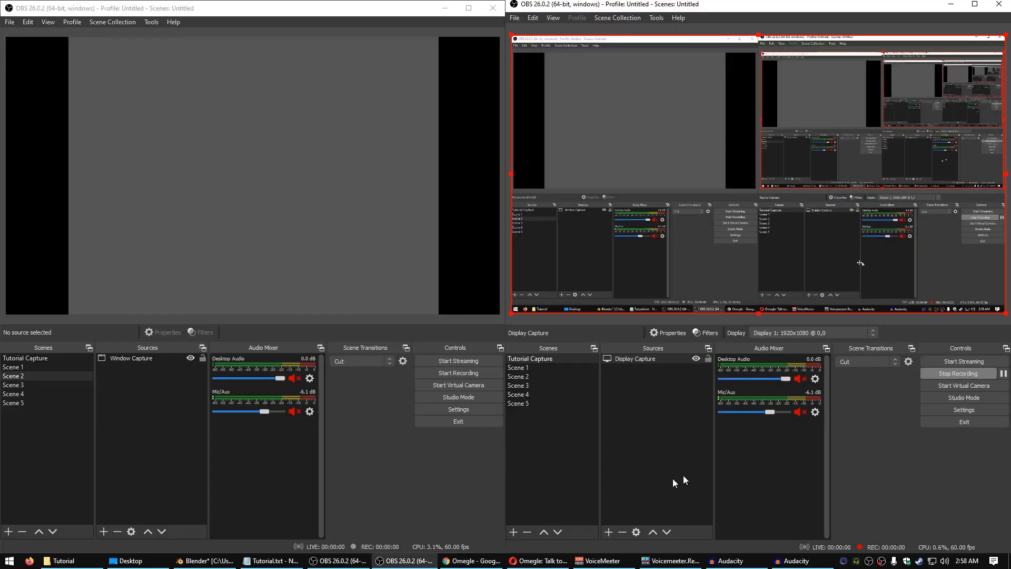
pyautogui.click(420, 561)
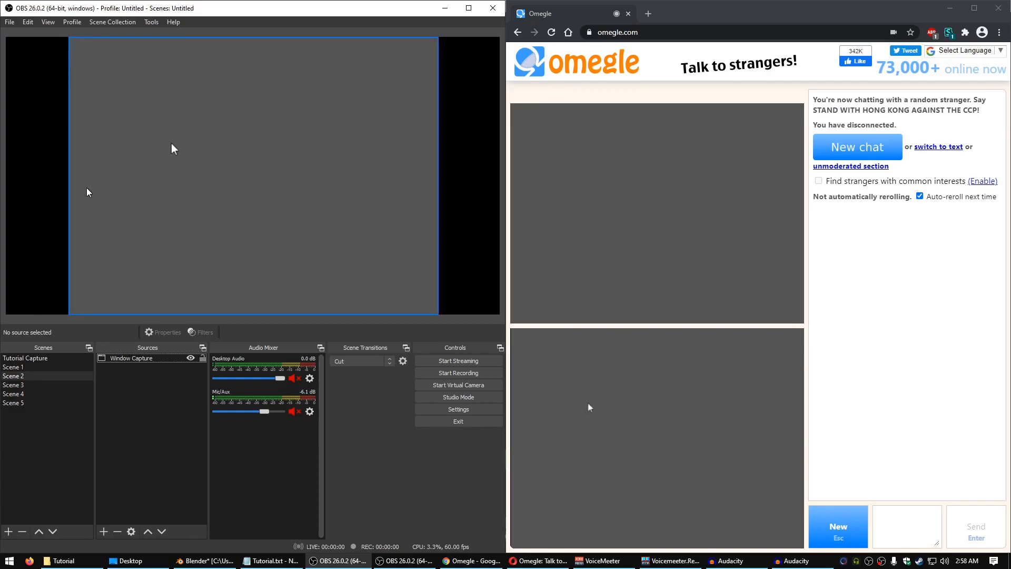
# Step: Add an Image source to Scene 2 using homer2.gif from the animated gifs folder
pyautogui.click(103, 531)
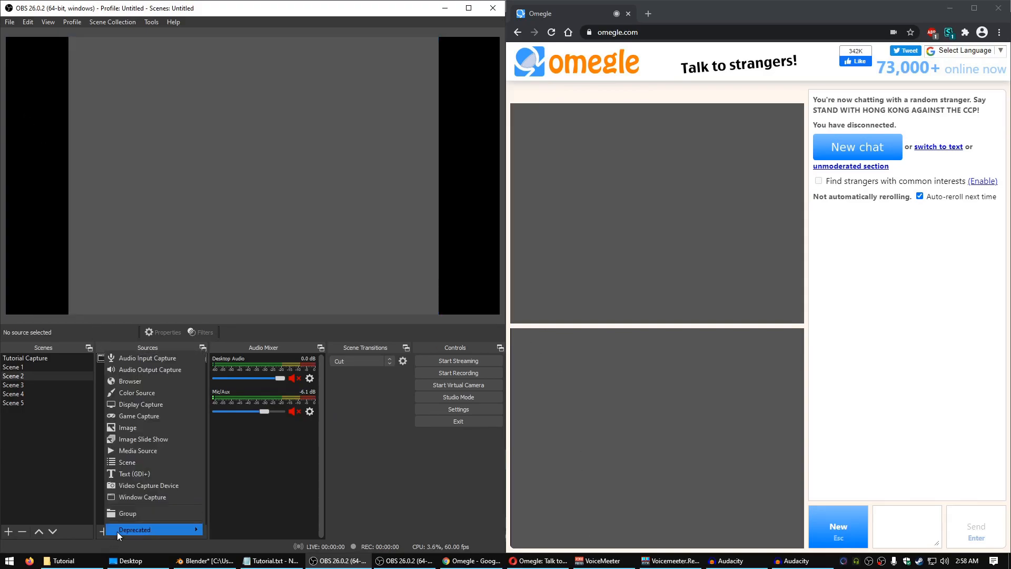
pyautogui.click(192, 431)
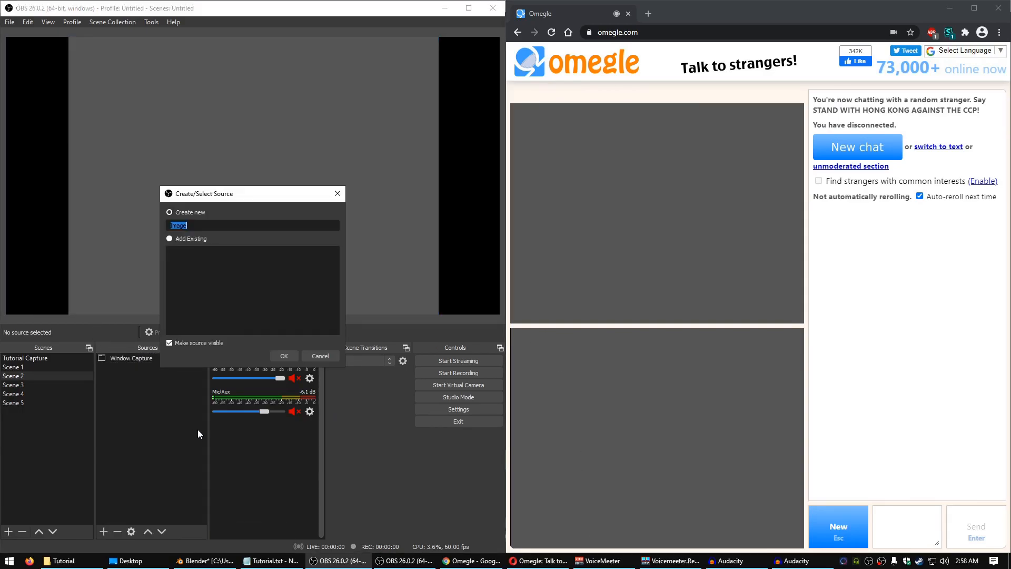
pyautogui.click(287, 351)
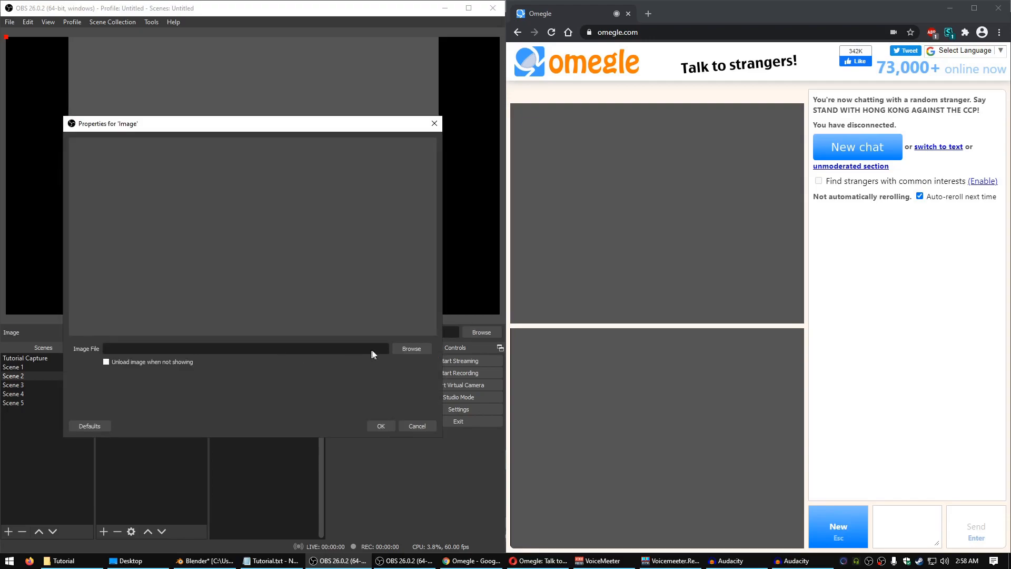
pyautogui.click(406, 349)
pyautogui.click(310, 239)
pyautogui.click(479, 398)
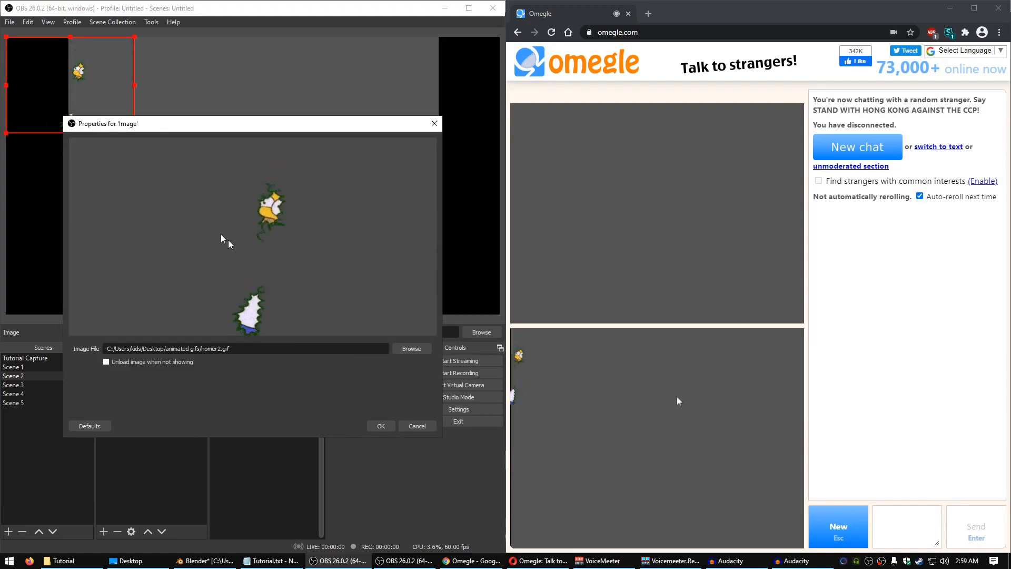
pyautogui.click(379, 424)
# Step: Enlarge the homer2.gif image to nearly the captured video's size, move it over the video and toggle its visibility
pyautogui.moveTo(135, 136); pyautogui.dragTo(364, 305)
pyautogui.moveTo(303, 269); pyautogui.dragTo(375, 279)
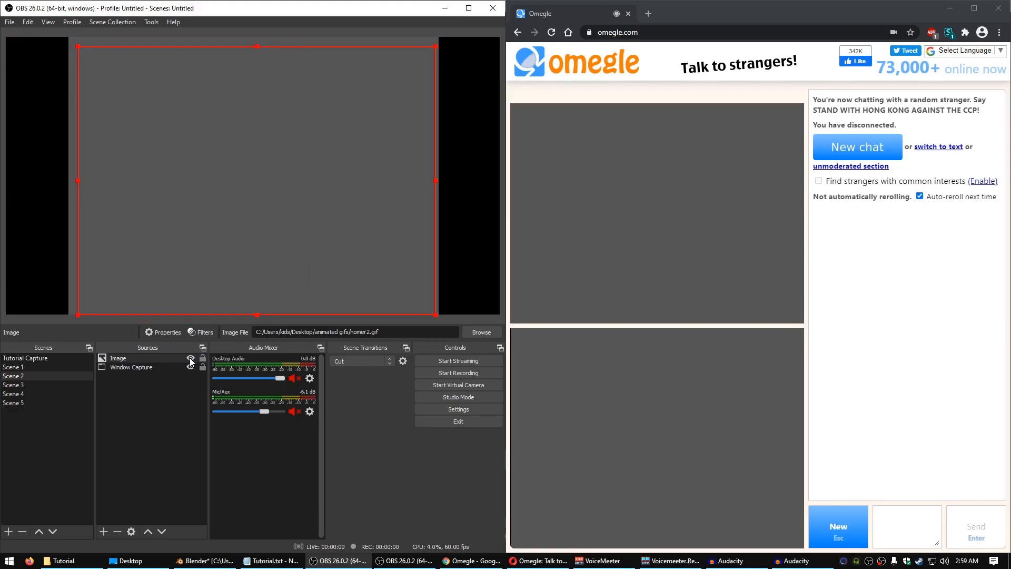
pyautogui.click(190, 359)
# Step: Add a second image source named Image 2 to Scene 2 using squid.gif from the animated gifs folder
pyautogui.click(104, 531)
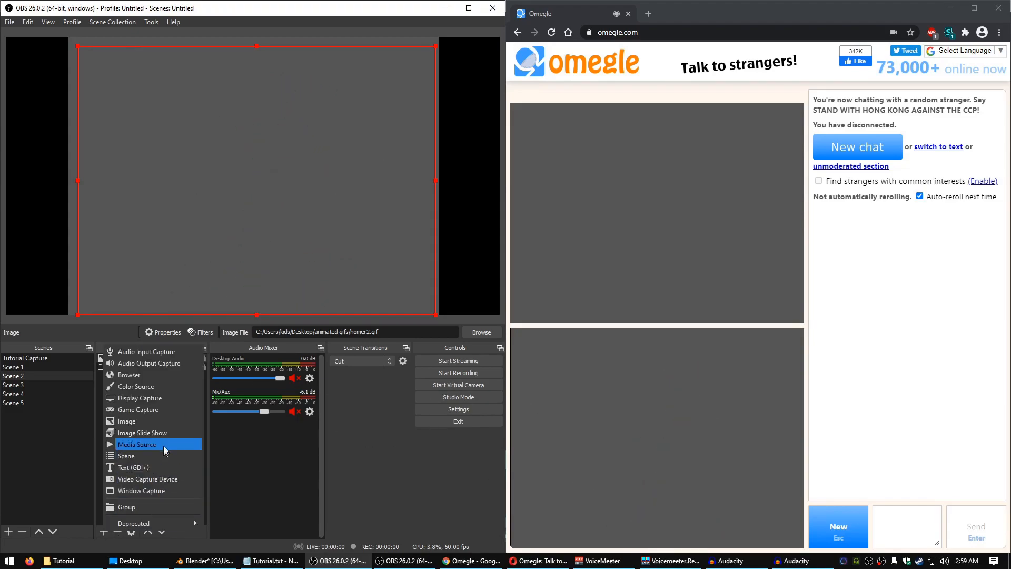
pyautogui.click(178, 418)
pyautogui.click(285, 355)
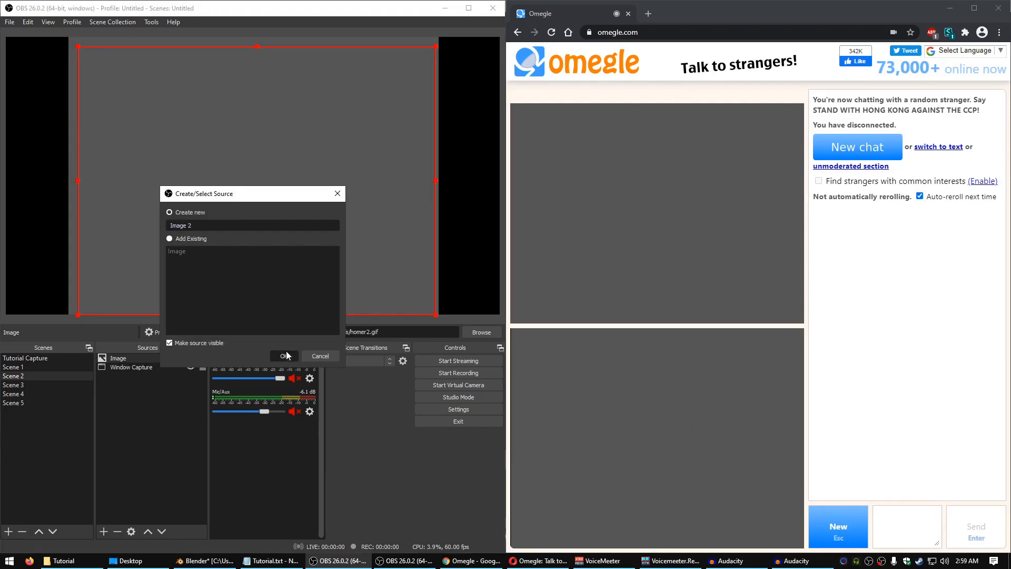
pyautogui.click(411, 348)
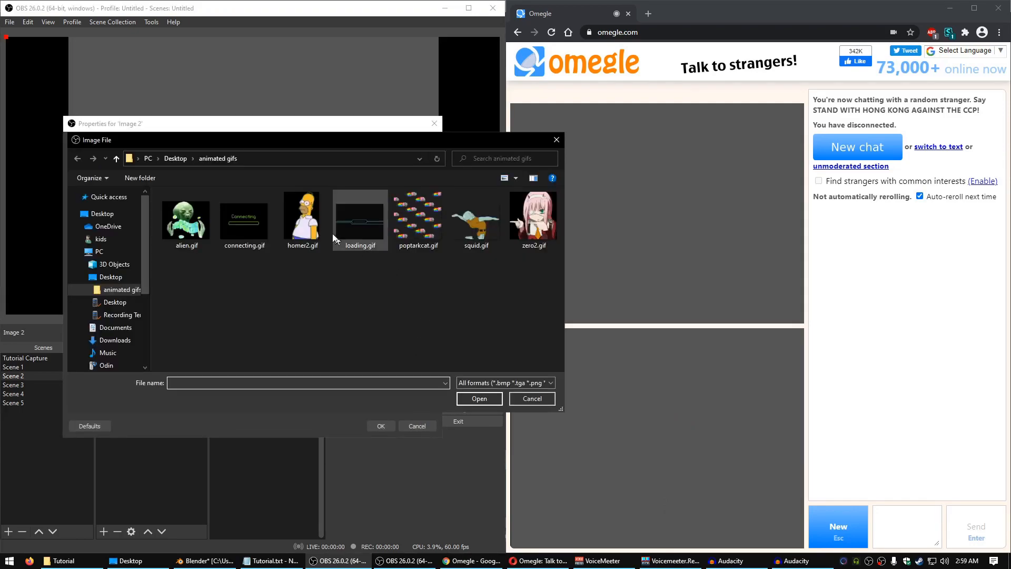
pyautogui.click(467, 218)
pyautogui.click(477, 396)
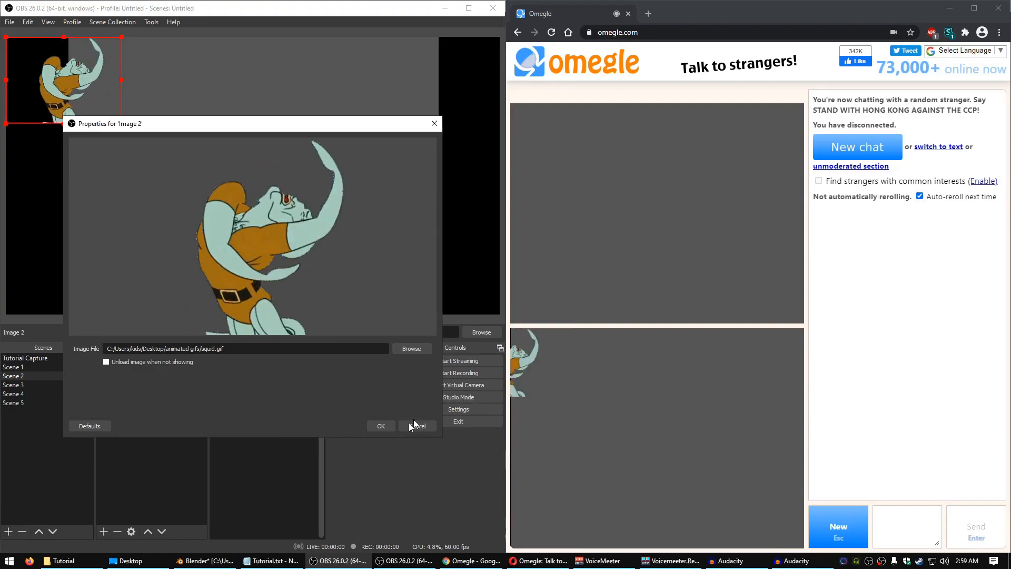
pyautogui.click(381, 426)
# Step: Enlarge the squid.gif image to nearly cover the captured video, centre it over the video and hide it
pyautogui.moveTo(130, 122); pyautogui.dragTo(372, 311)
pyautogui.moveTo(207, 225); pyautogui.dragTo(268, 223)
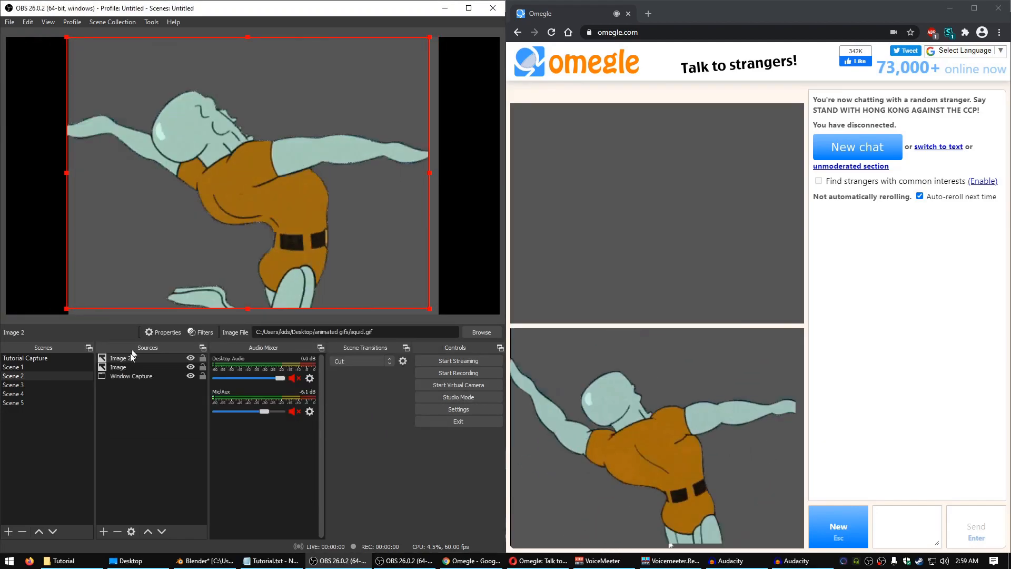
pyautogui.click(191, 358)
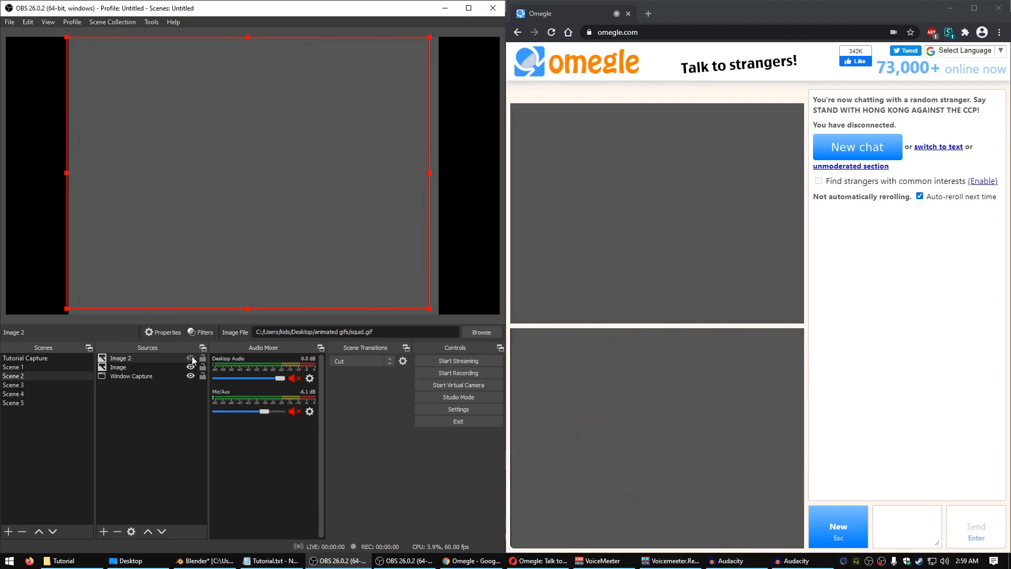